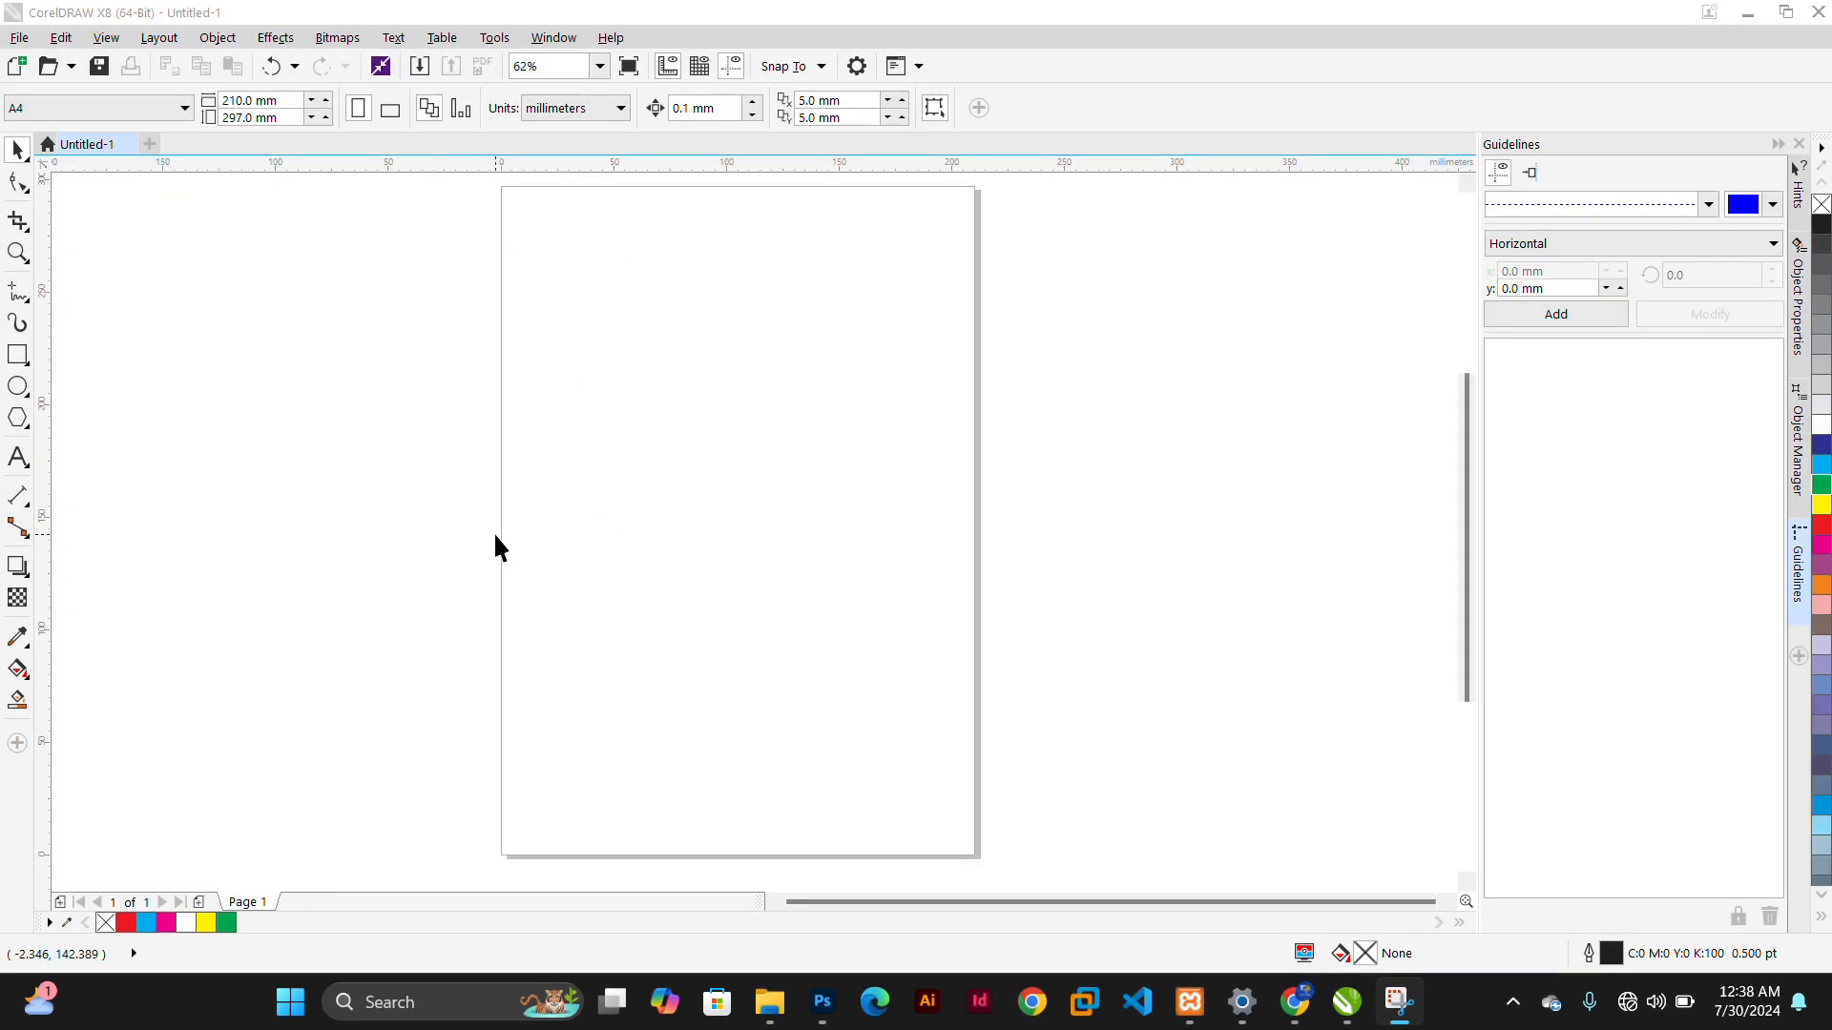
Draw a rectangle about 109 by 84 mm in the upper half of the page and move it slightly upwards.
left_click(19, 359)
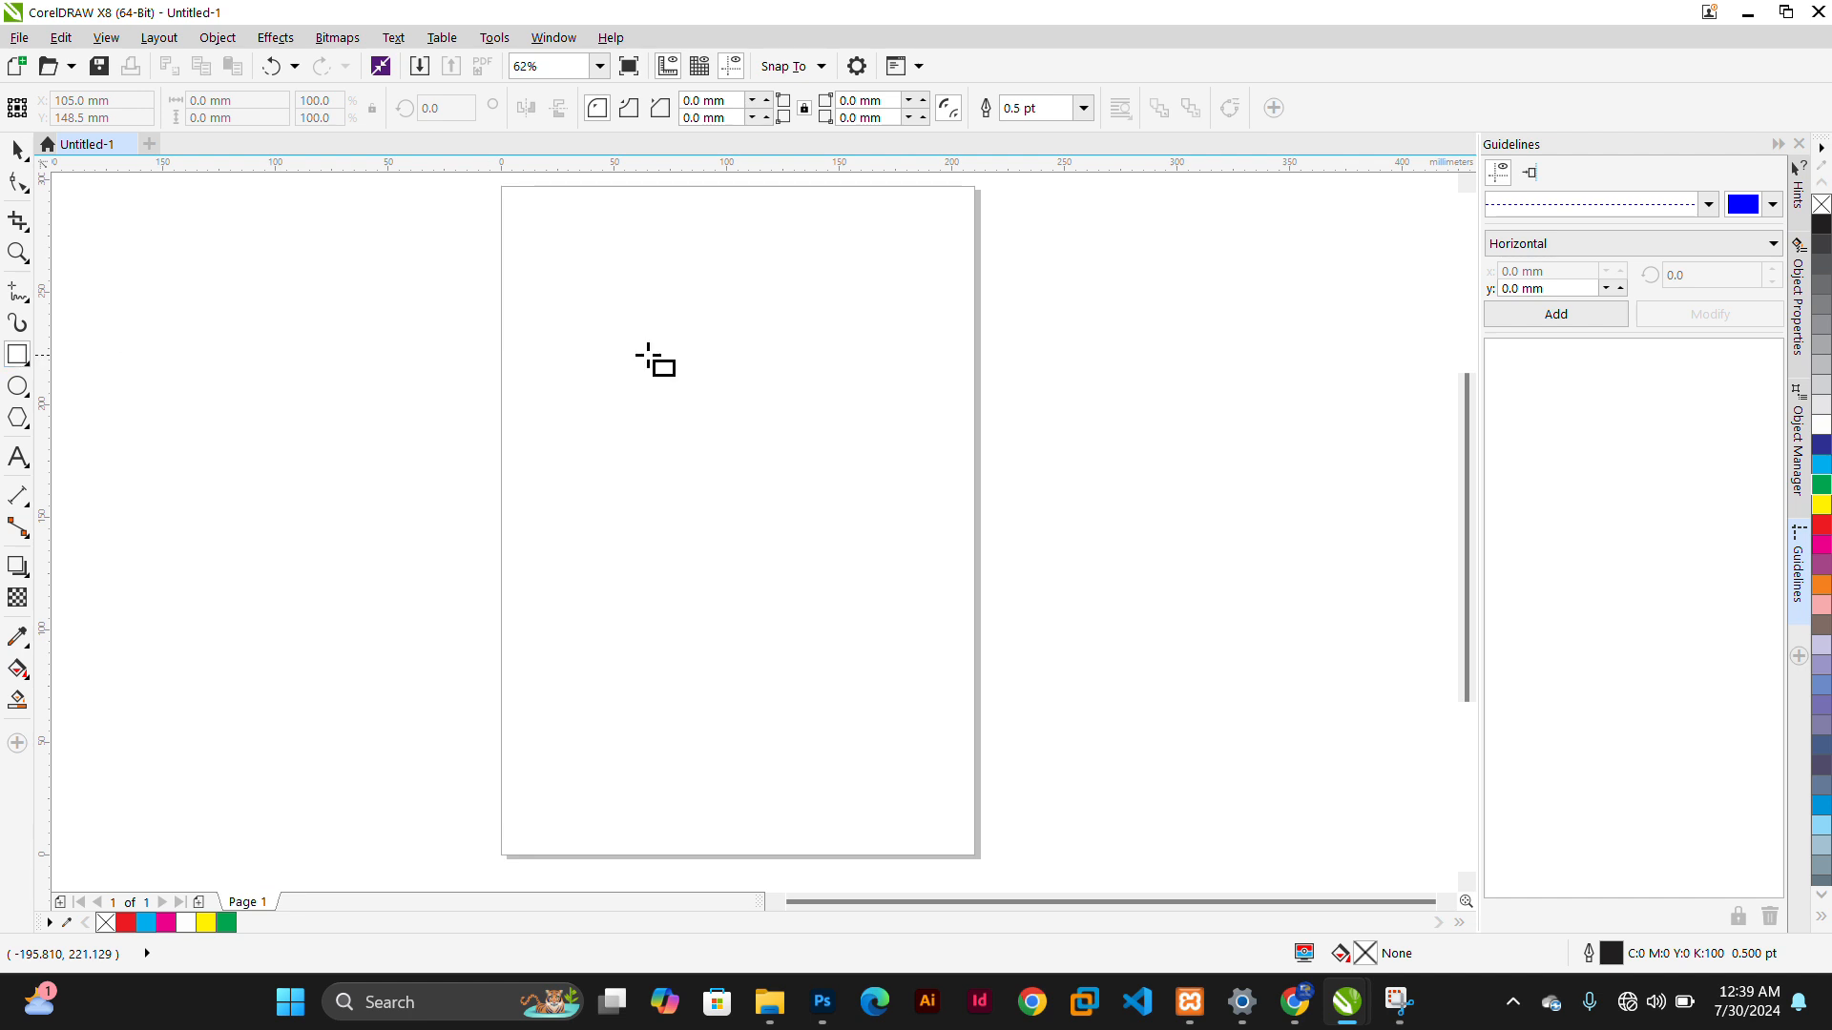
left_click_drag(557, 329, 801, 518)
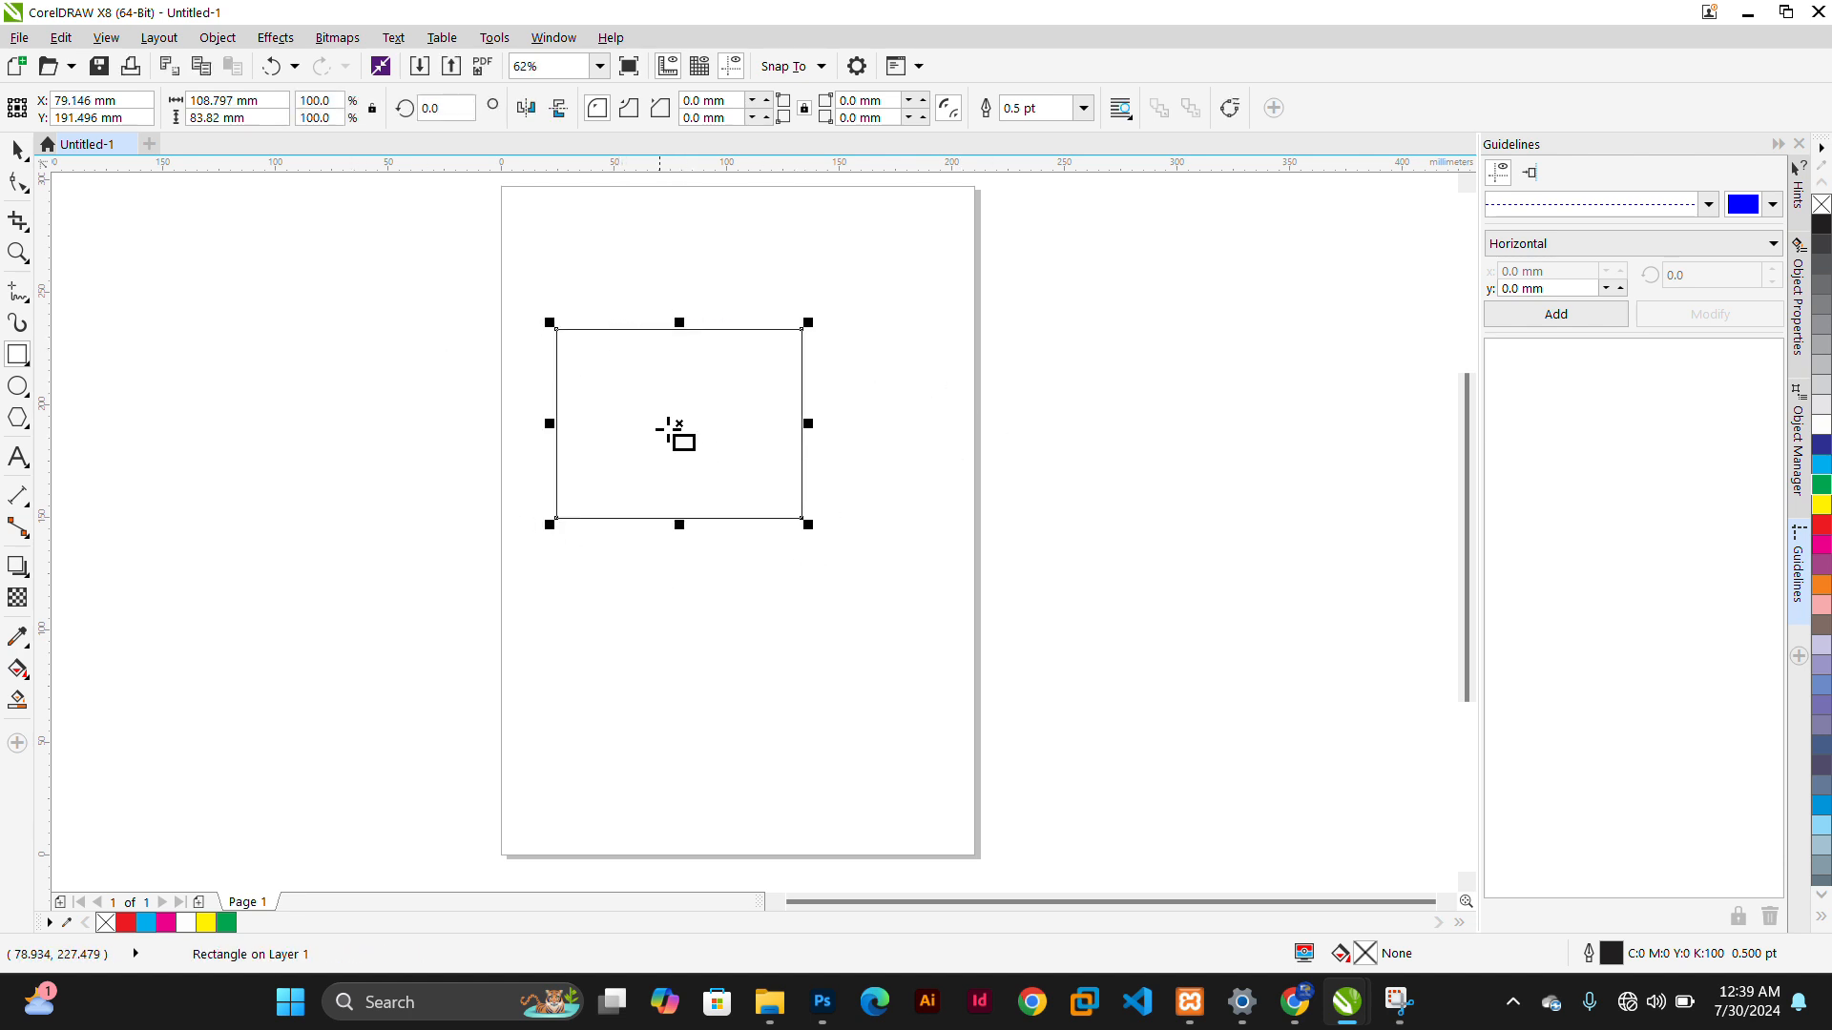
left_click_drag(680, 434, 707, 395)
key("Escape")
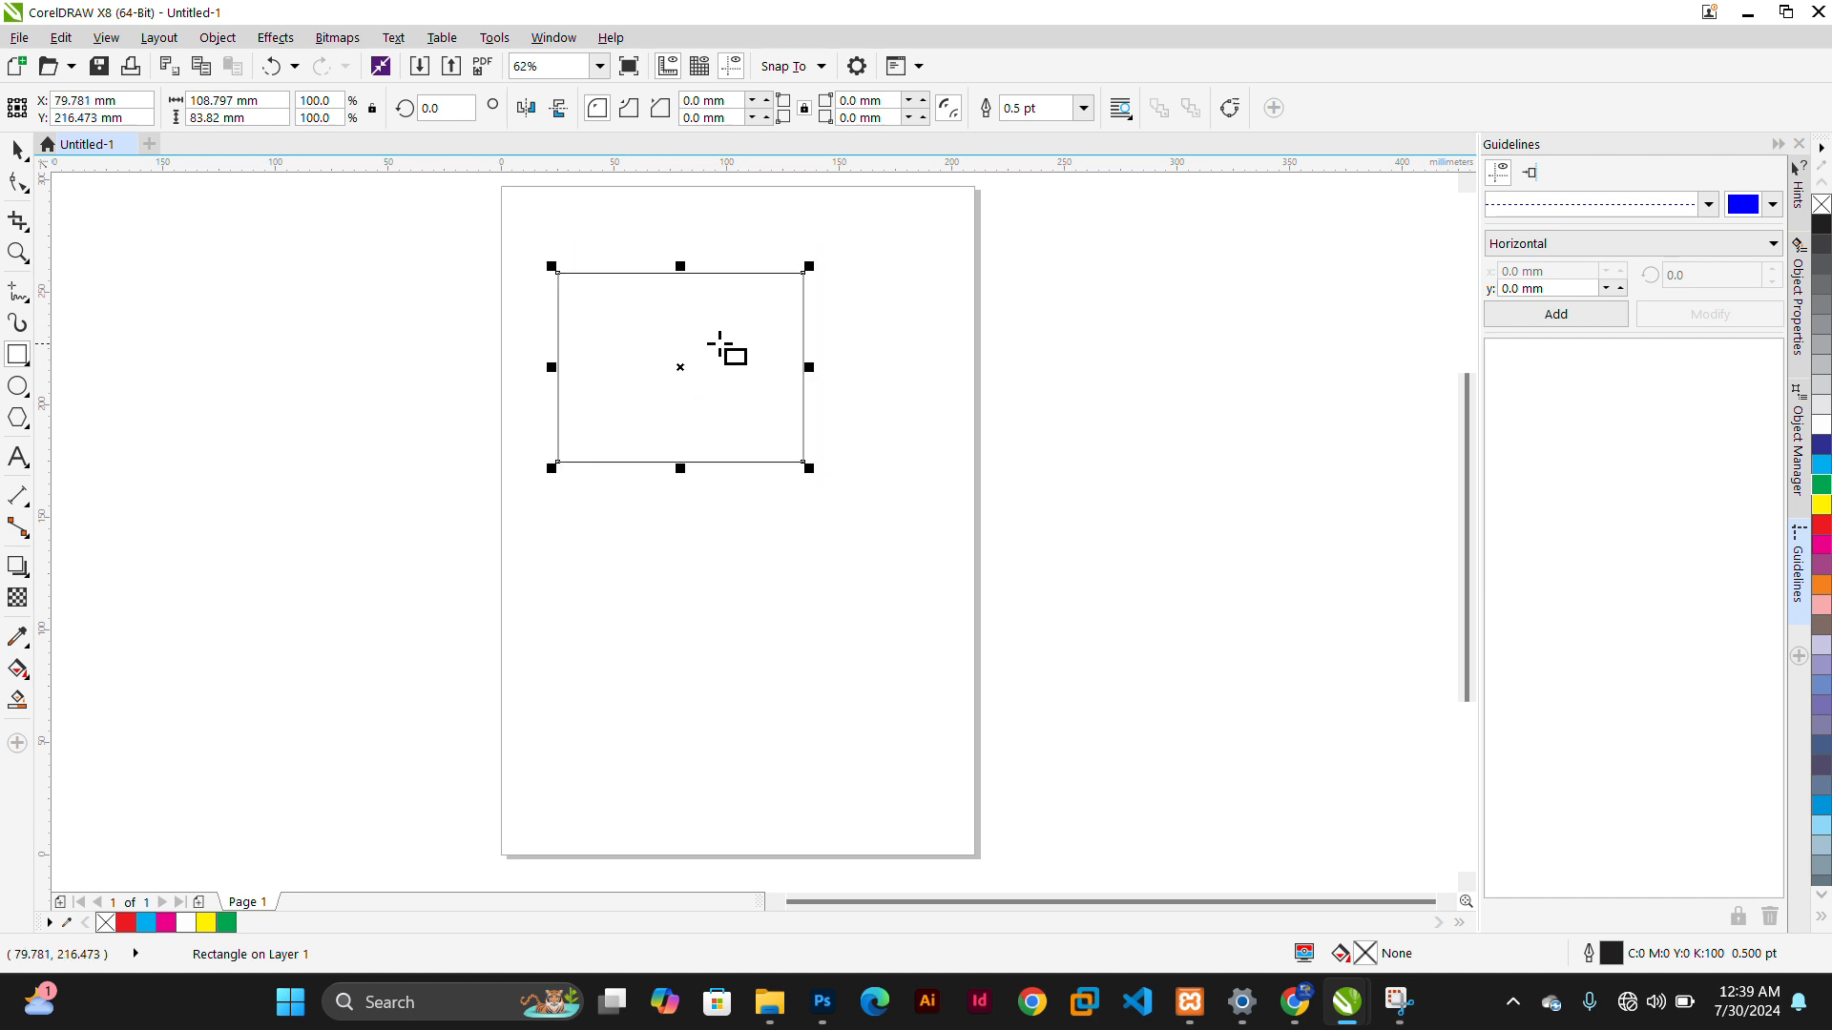
Set the rectangle's width to 200 mm and move it fully inside the page, centred at about X 106, Y 229 mm.
left_click(251, 118)
left_click(262, 100)
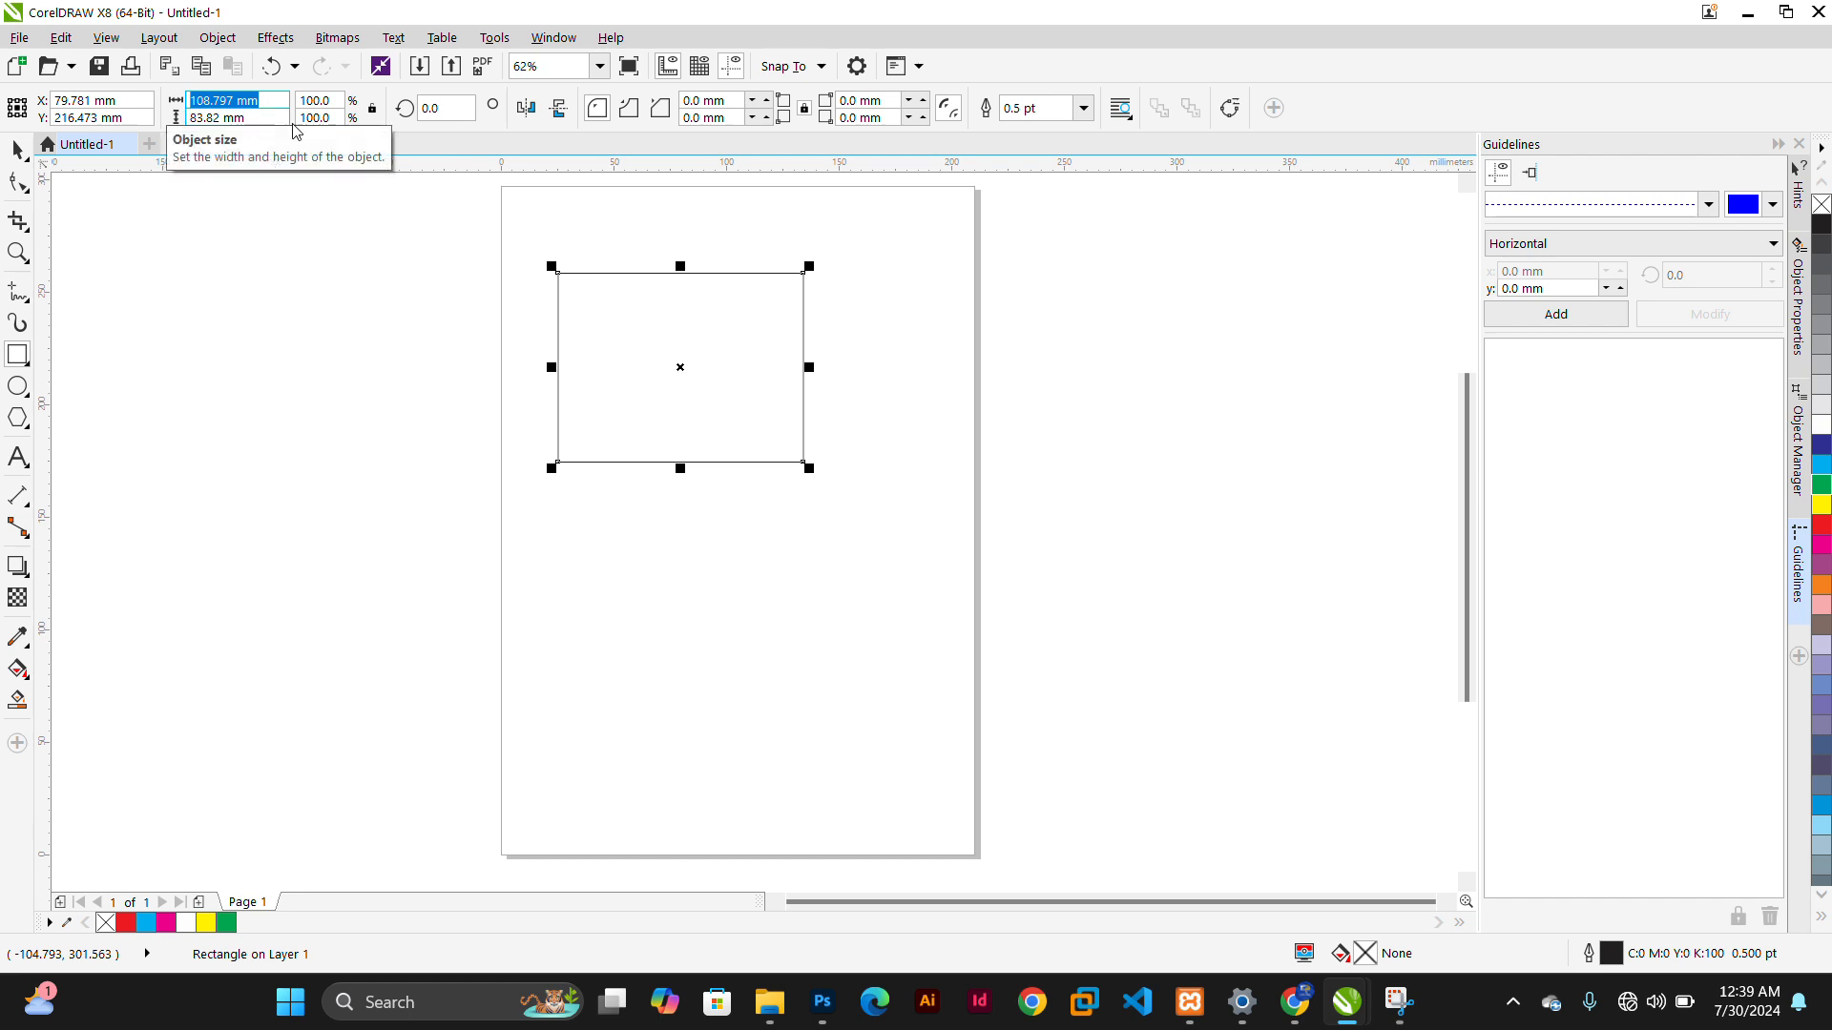
key("Tab")
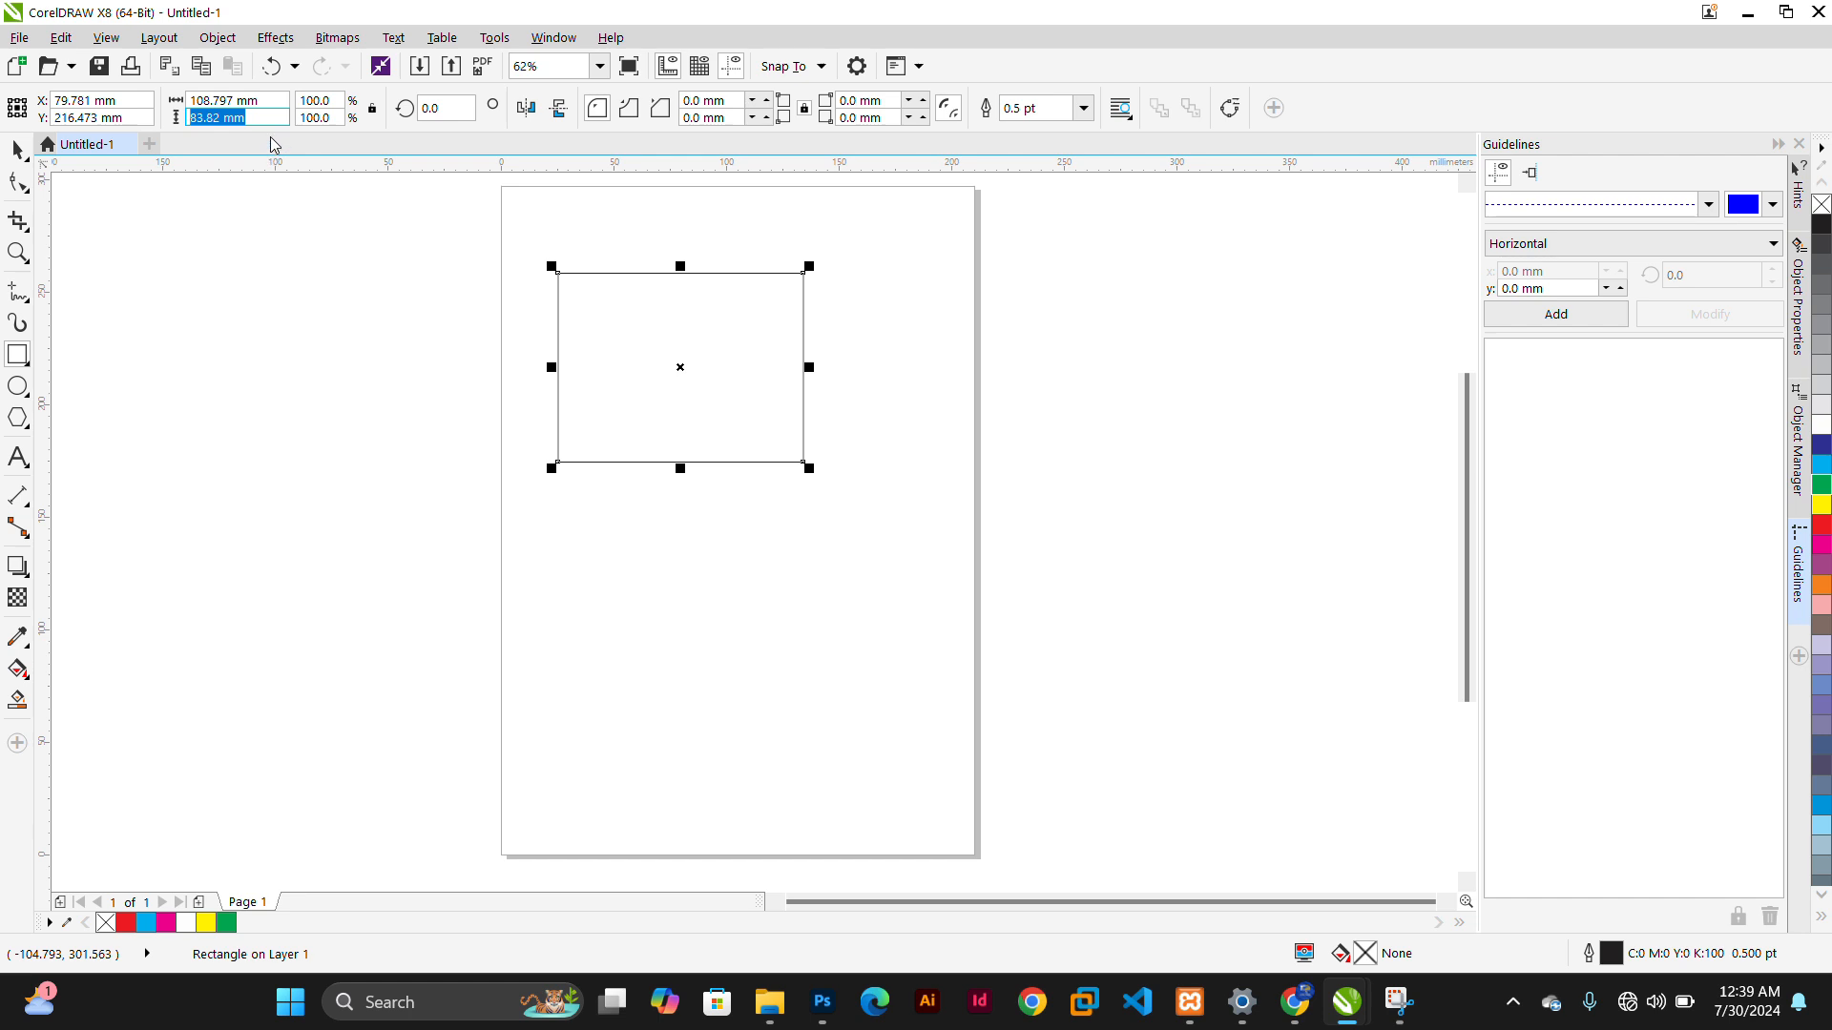
left_click(274, 99)
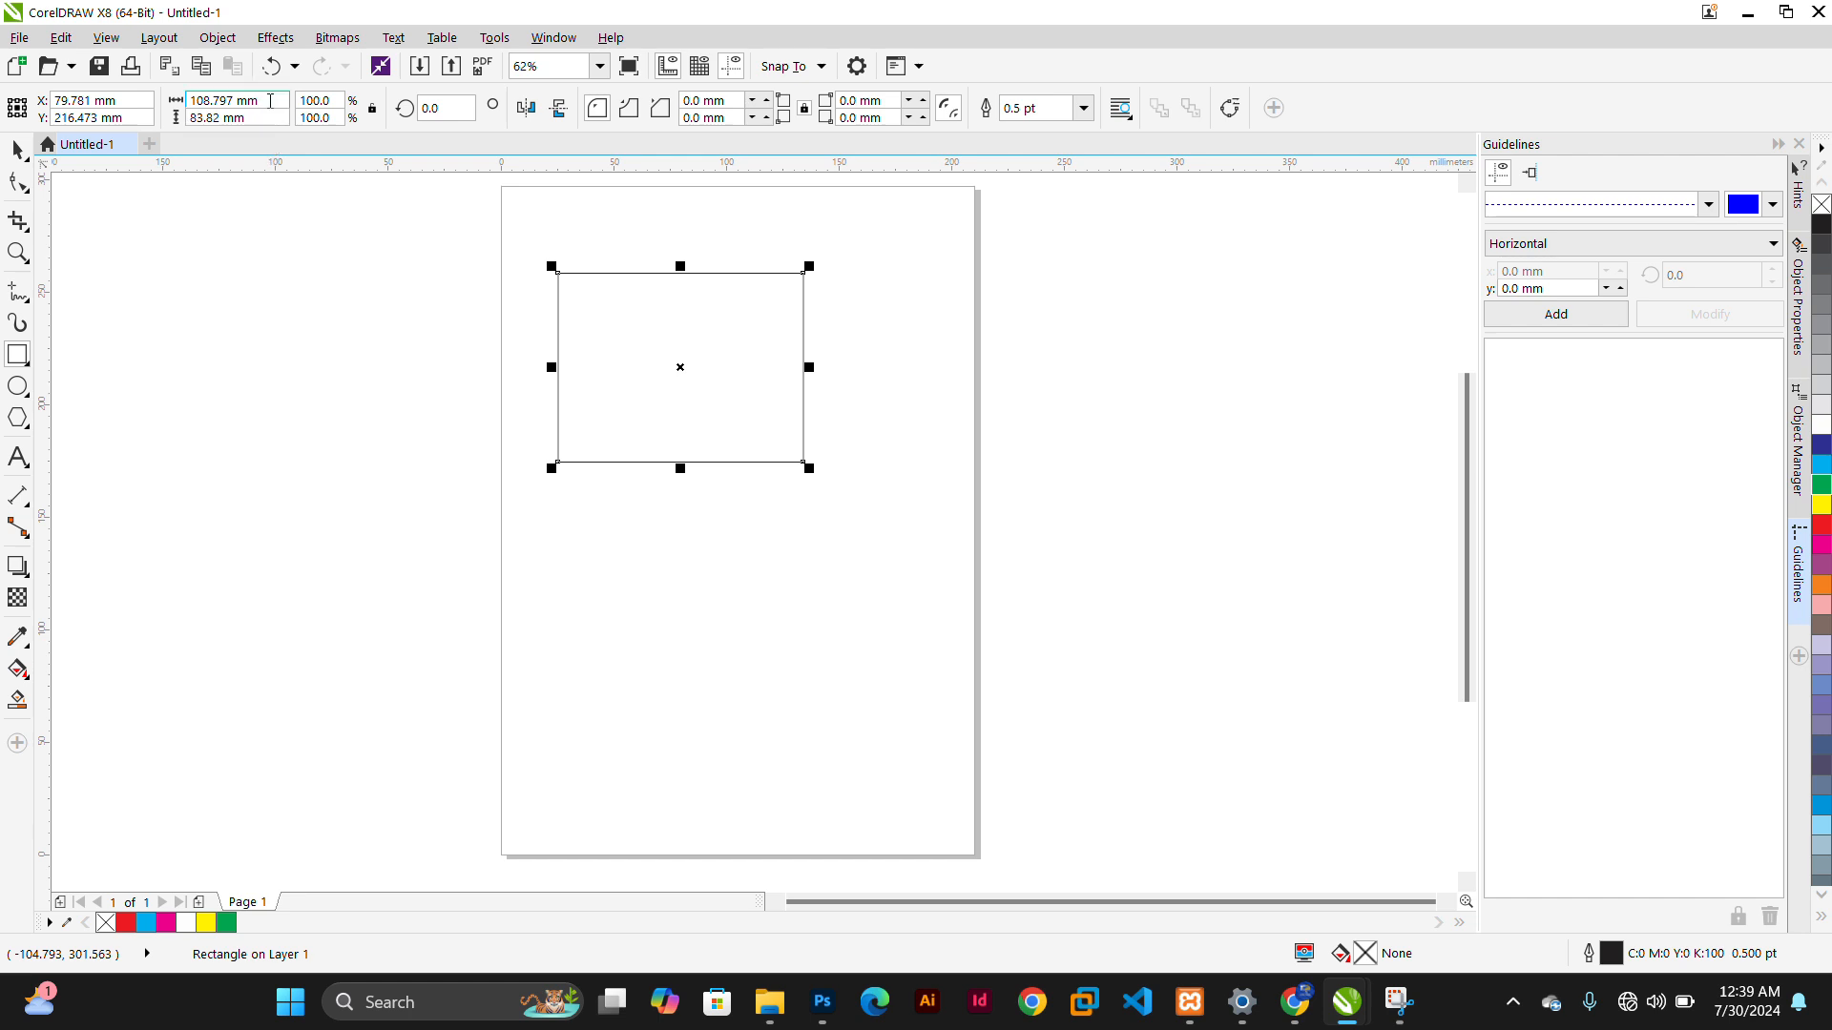
left_click_drag(271, 100, 157, 107)
type("2")
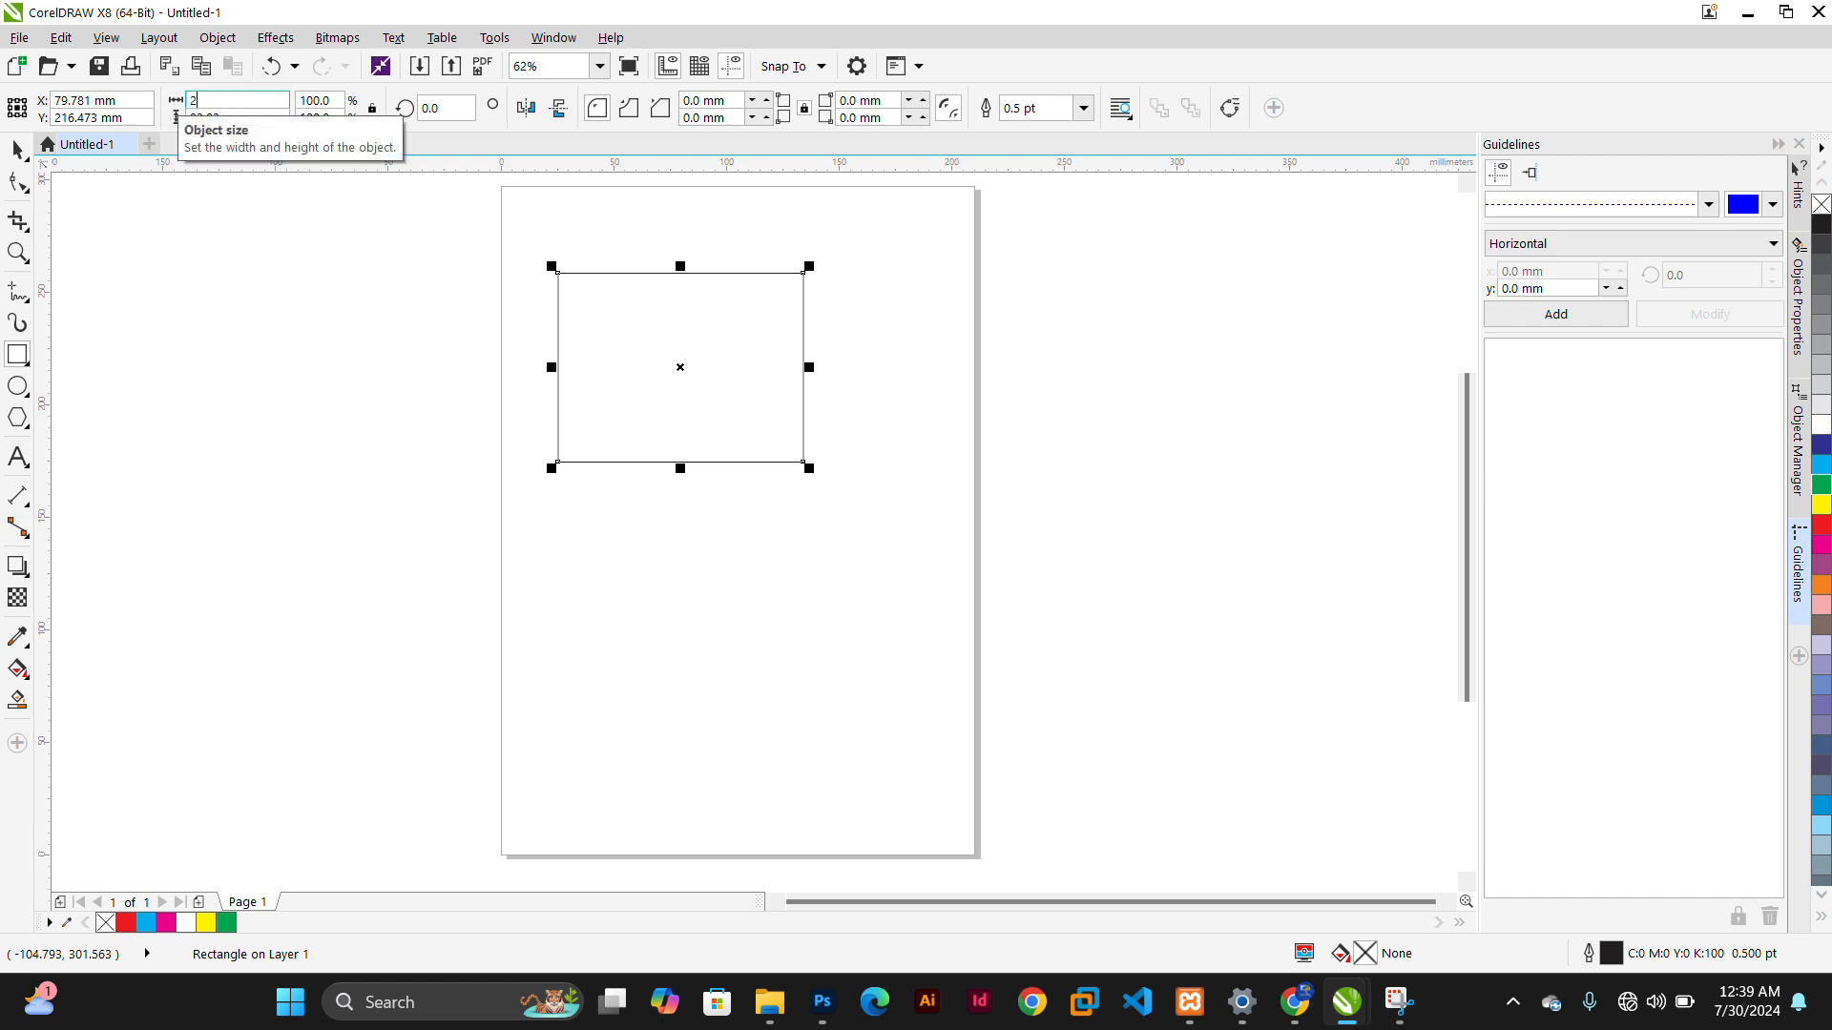
type("00")
key("Return")
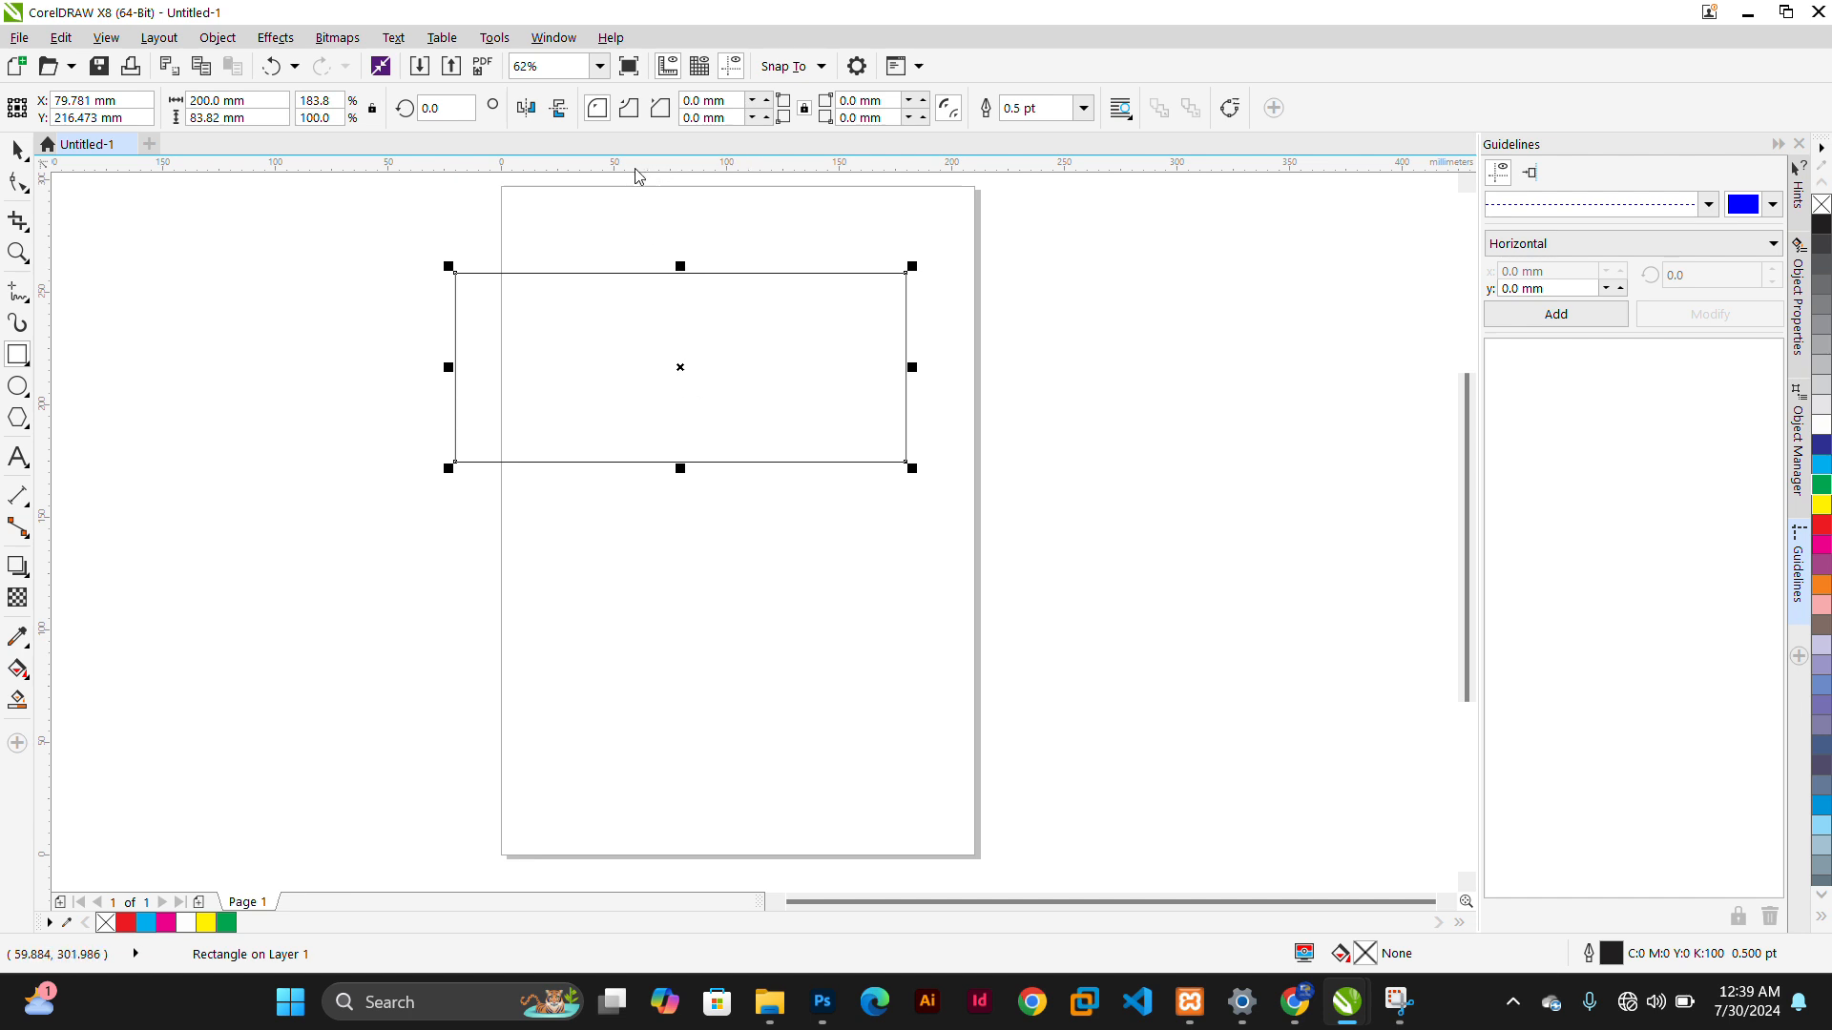
left_click_drag(682, 372, 739, 345)
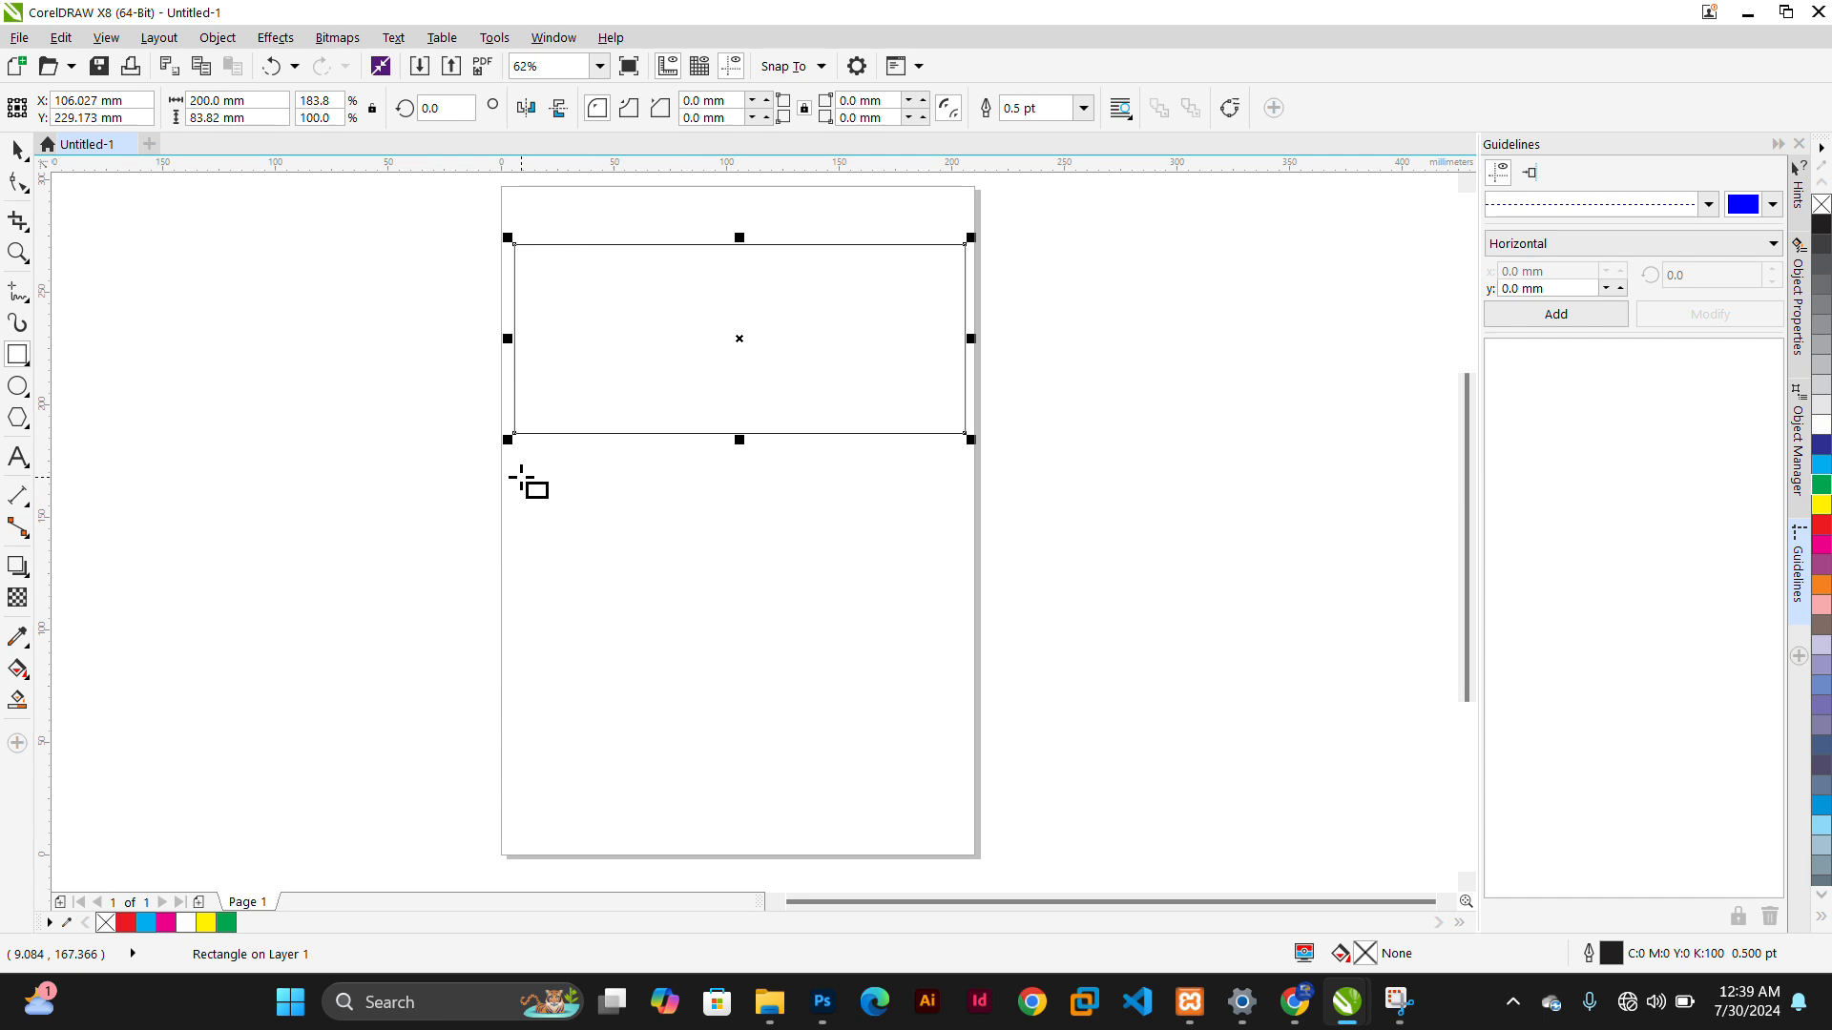
Draw a square and place it beside the page's upper left, scaled down to about 75 by 75 mm.
mouse_move(527, 480)
left_mouse_down()
mouse_move(720, 631)
mouse_move(708, 600)
mouse_move(708, 634)
mouse_move(671, 576)
mouse_move(809, 679)
mouse_move(793, 613)
mouse_move(838, 675)
mouse_move(795, 613)
mouse_move(850, 671)
mouse_move(748, 598)
mouse_move(862, 683)
mouse_move(769, 617)
mouse_move(845, 683)
left_mouse_up()
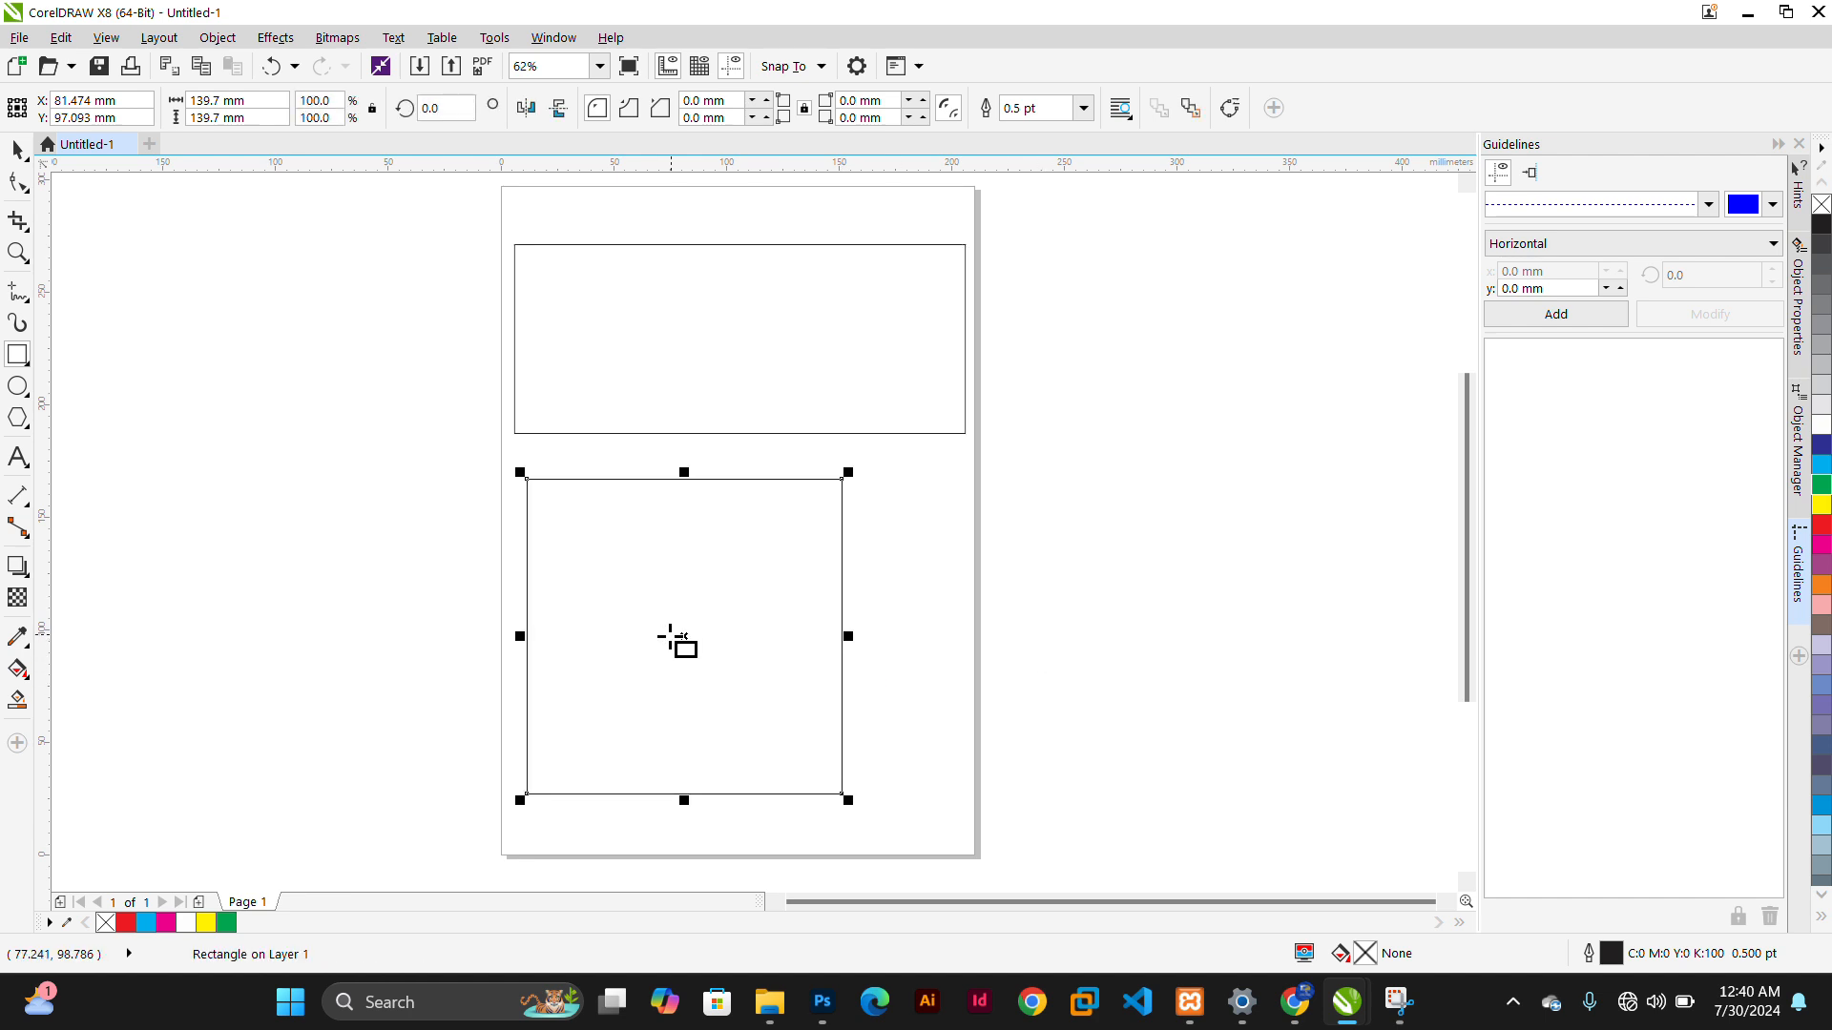
left_click_drag(668, 631, 296, 353)
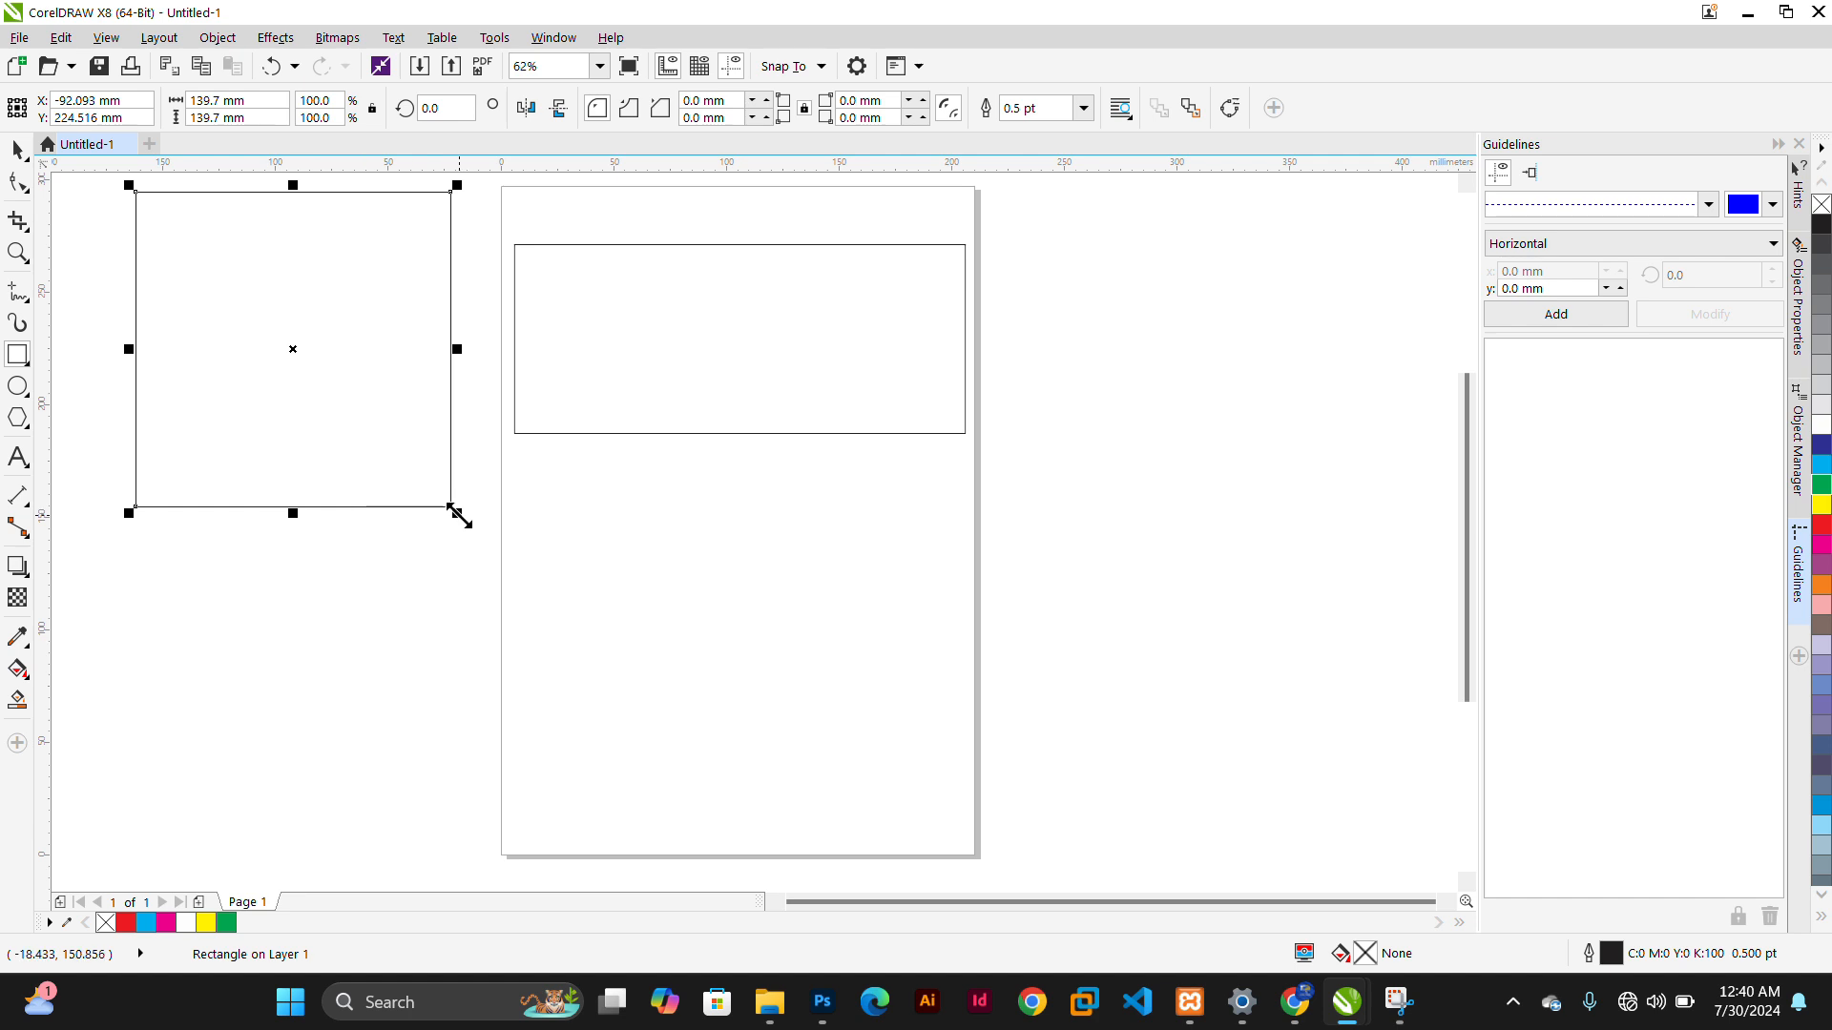
left_click_drag(457, 513, 307, 370)
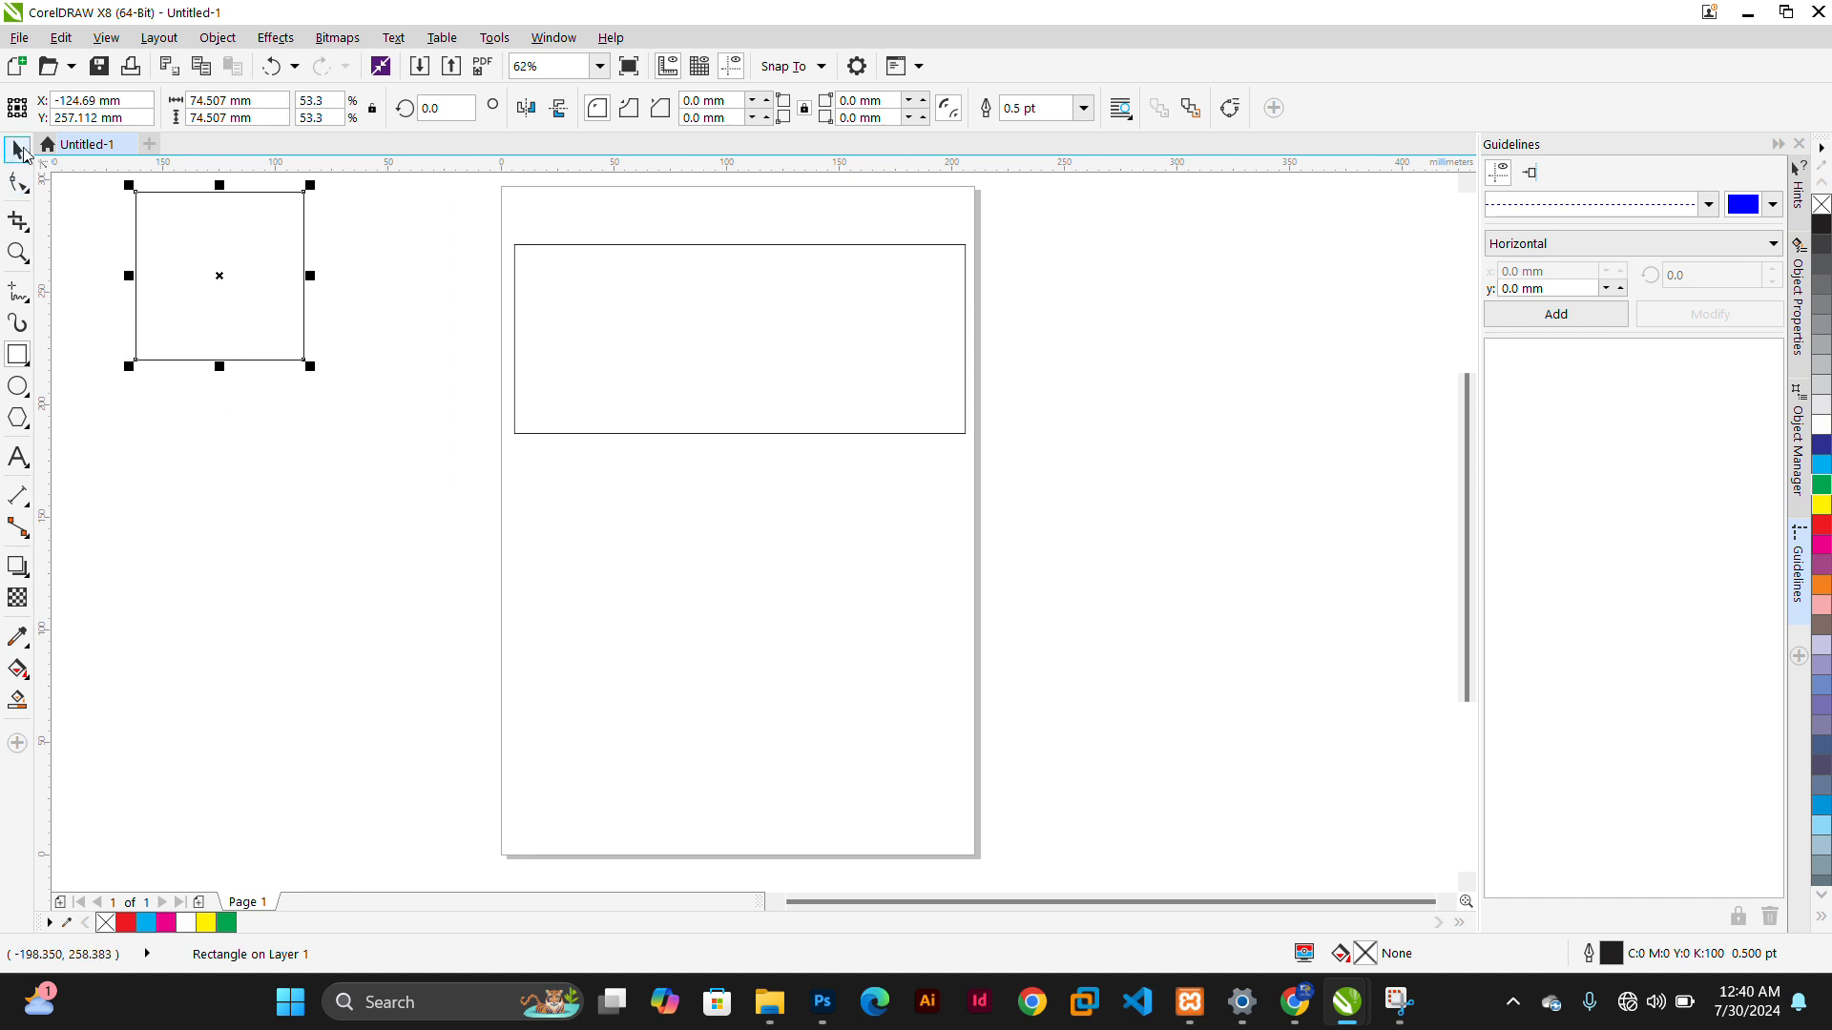
Fill the 200 mm wide rectangle with cyan and recolour it orange.
key("space")
left_click(801, 434)
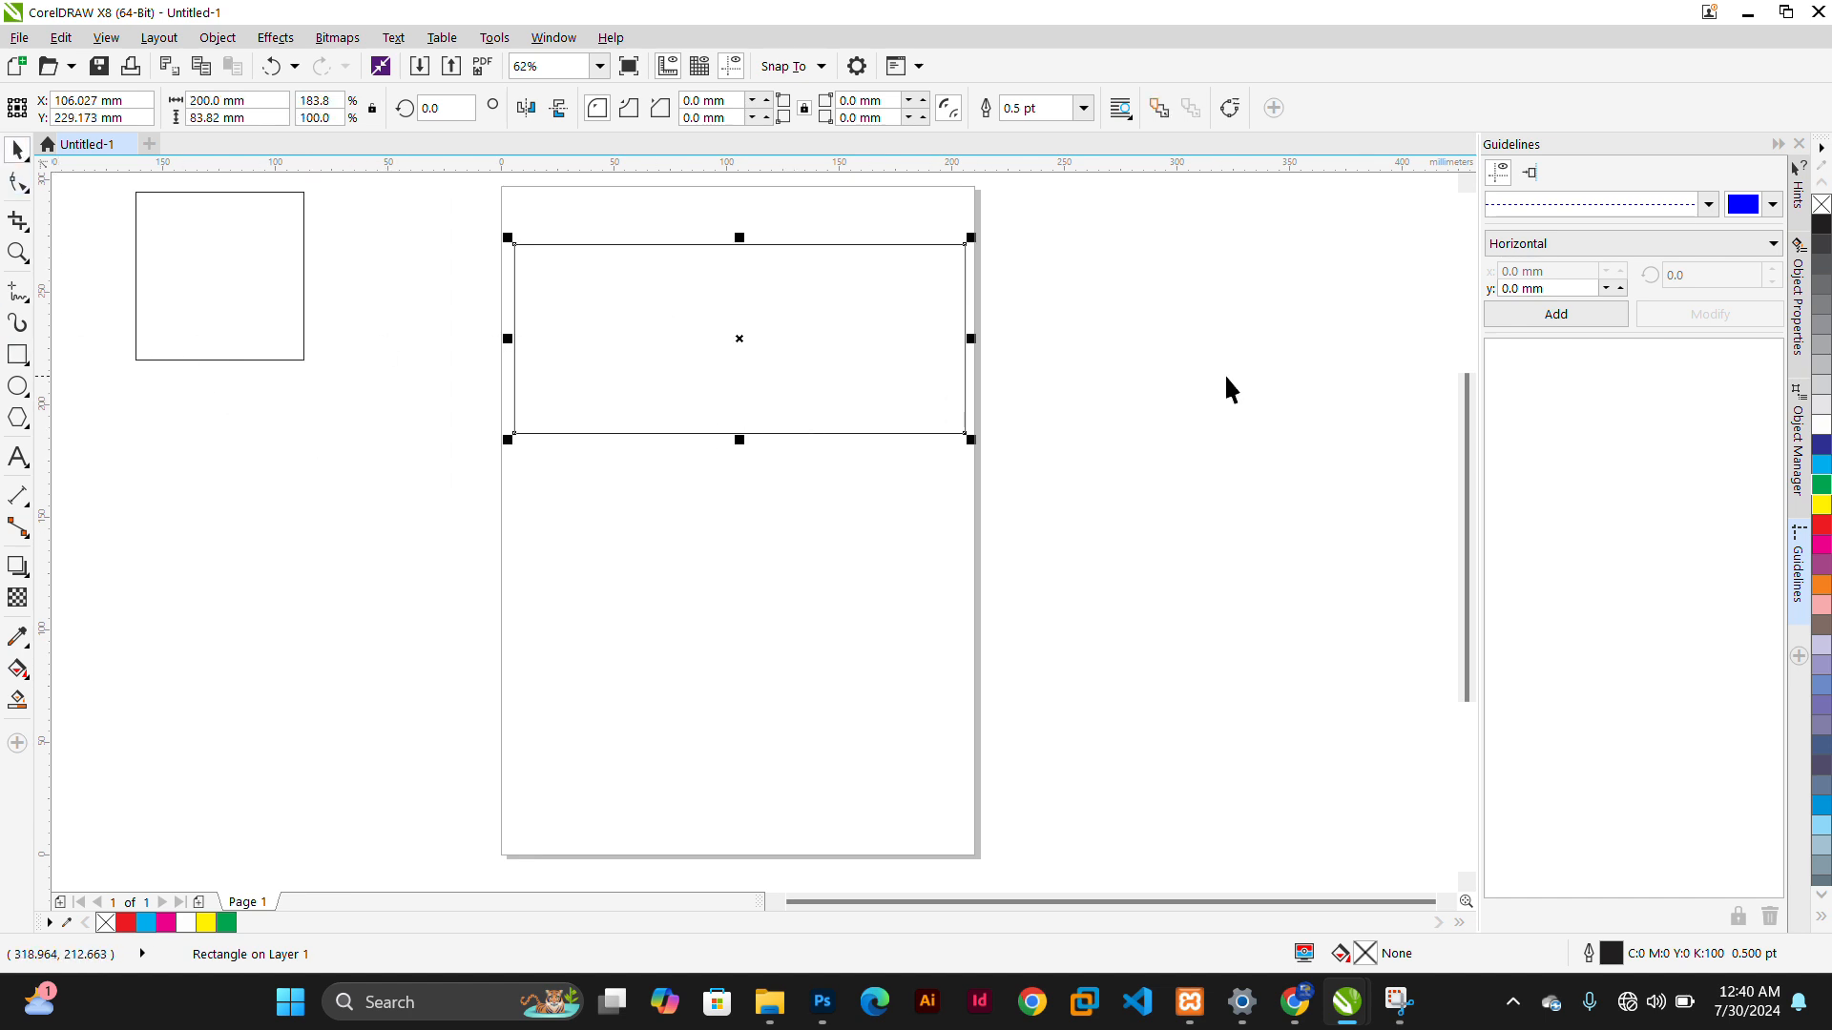
left_click(1231, 406)
left_click(844, 345)
left_click(1824, 466)
left_click(1398, 426)
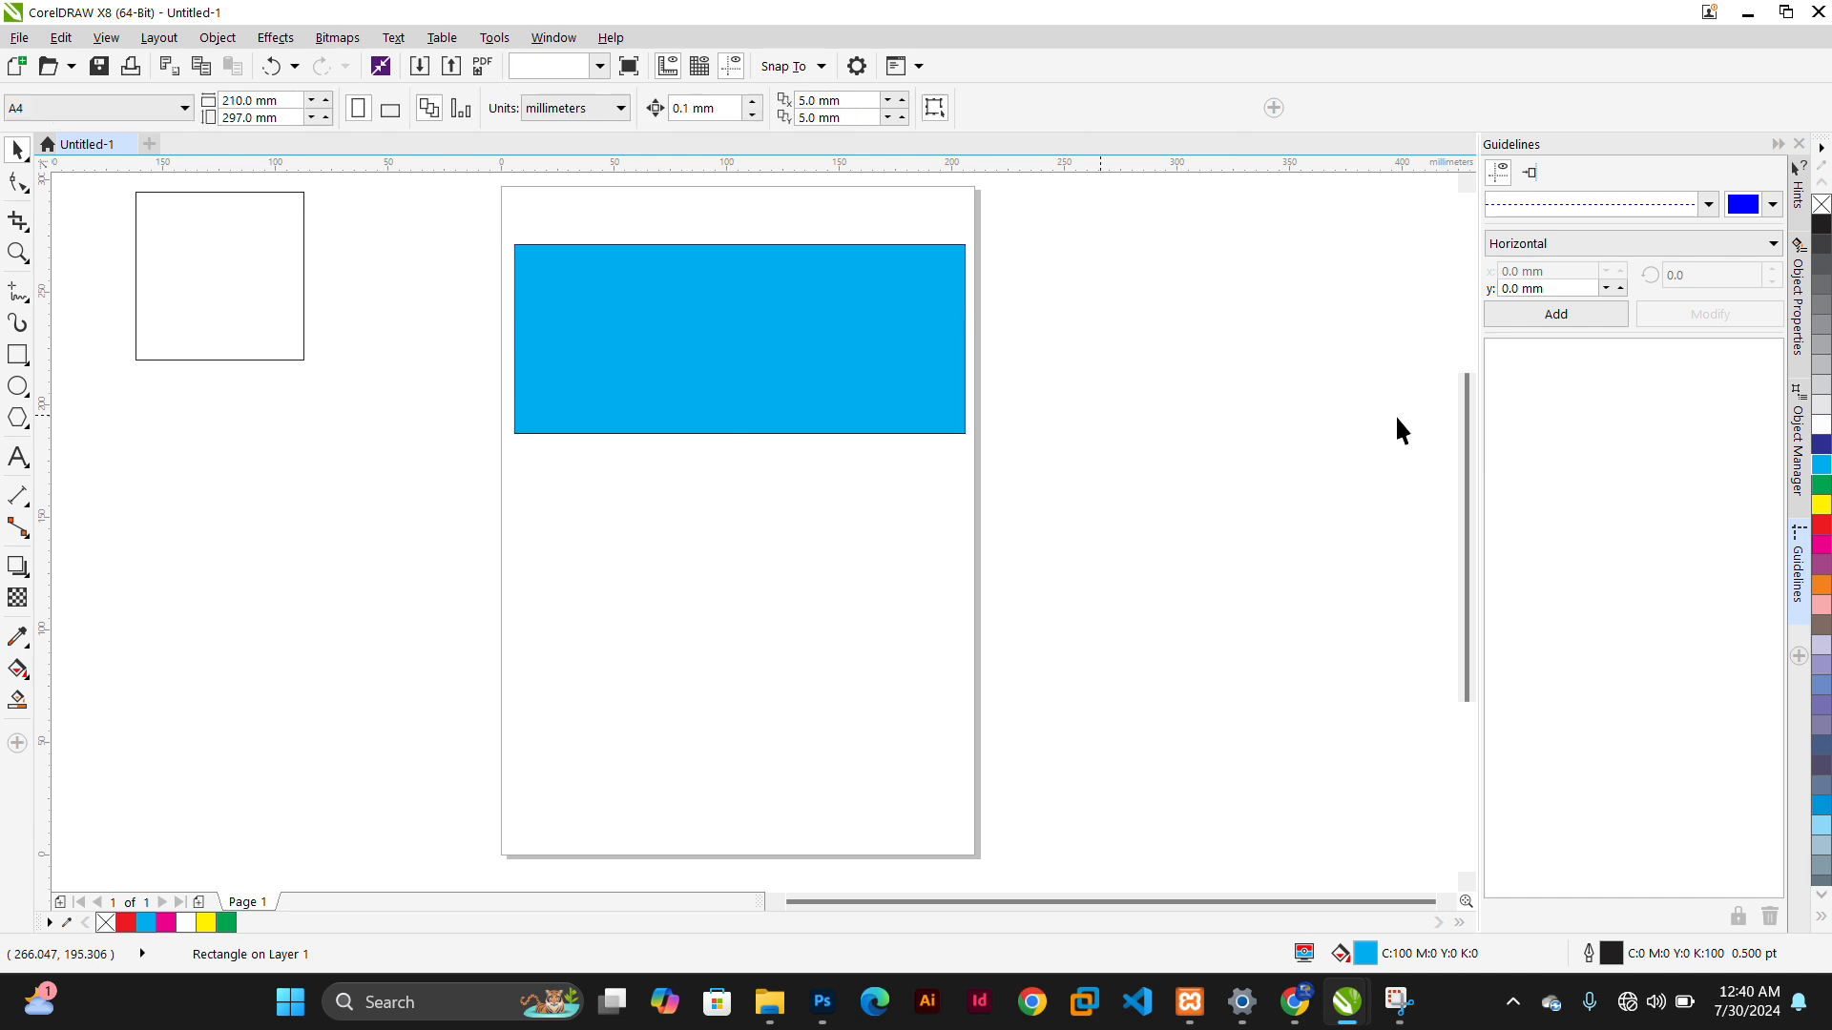
left_click(786, 388)
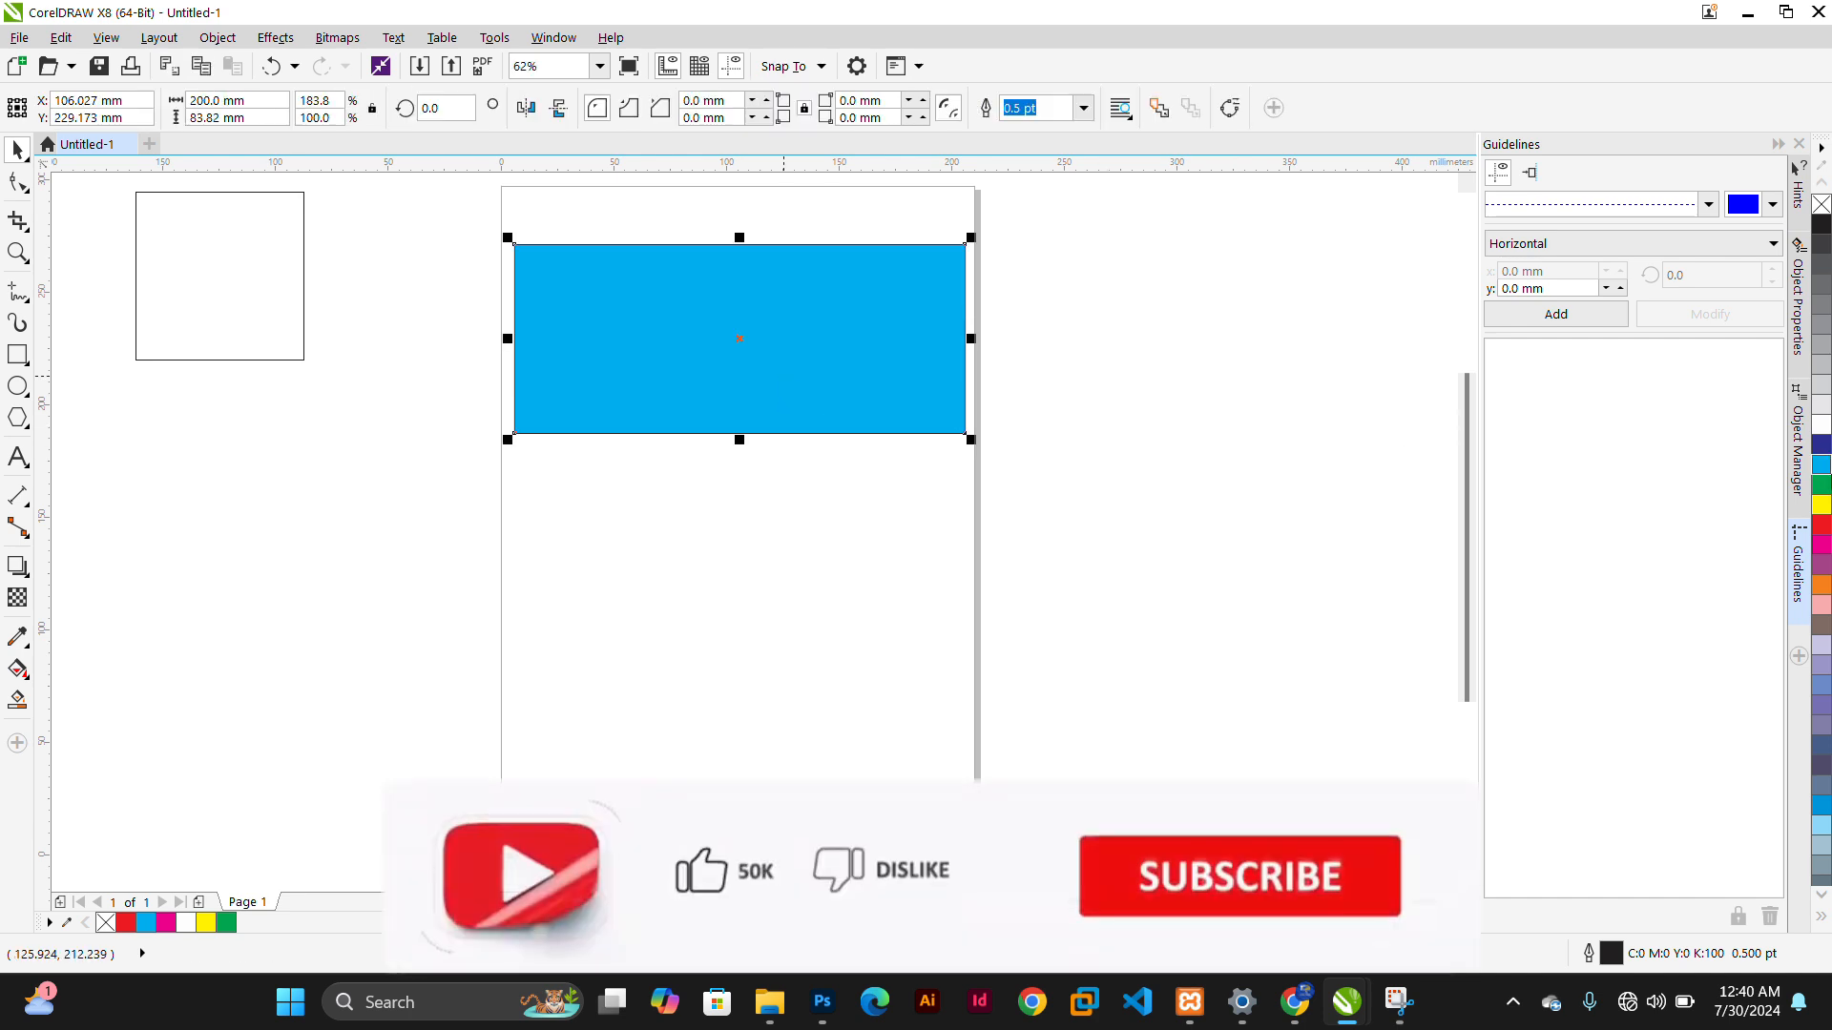
left_click(1822, 584)
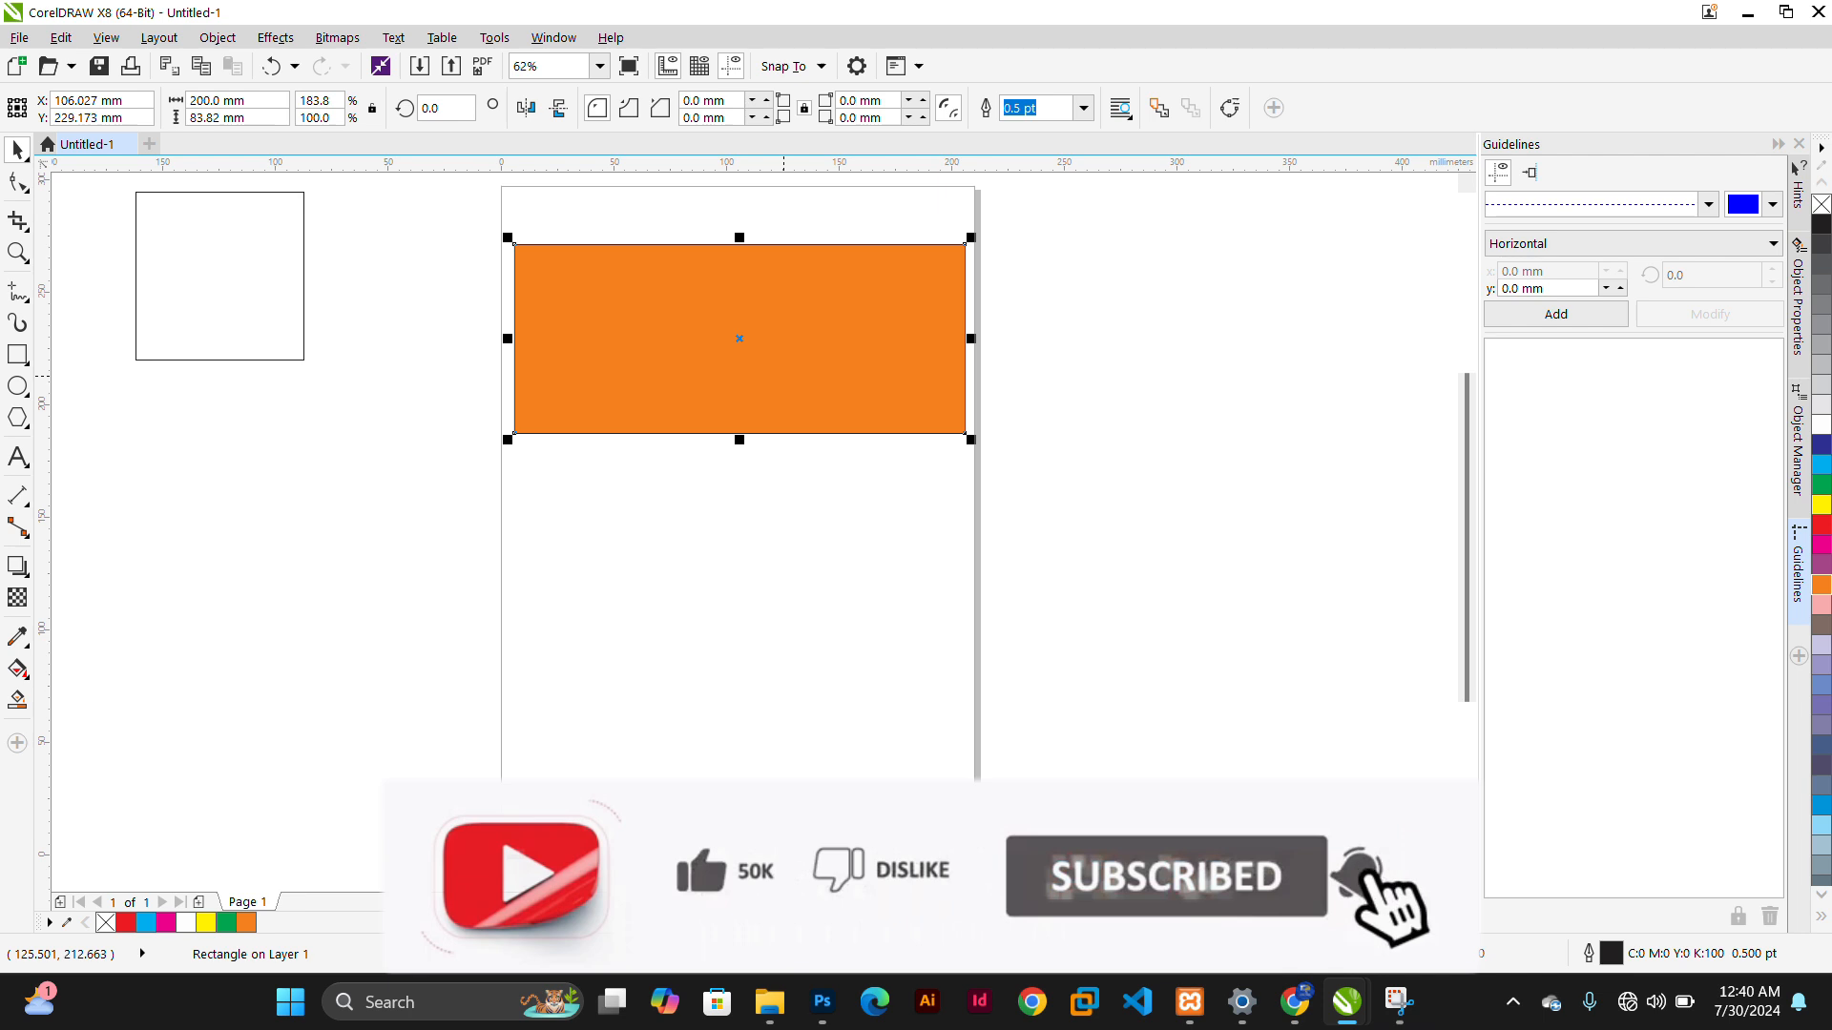
key("shift+F11")
left_click(553, 585)
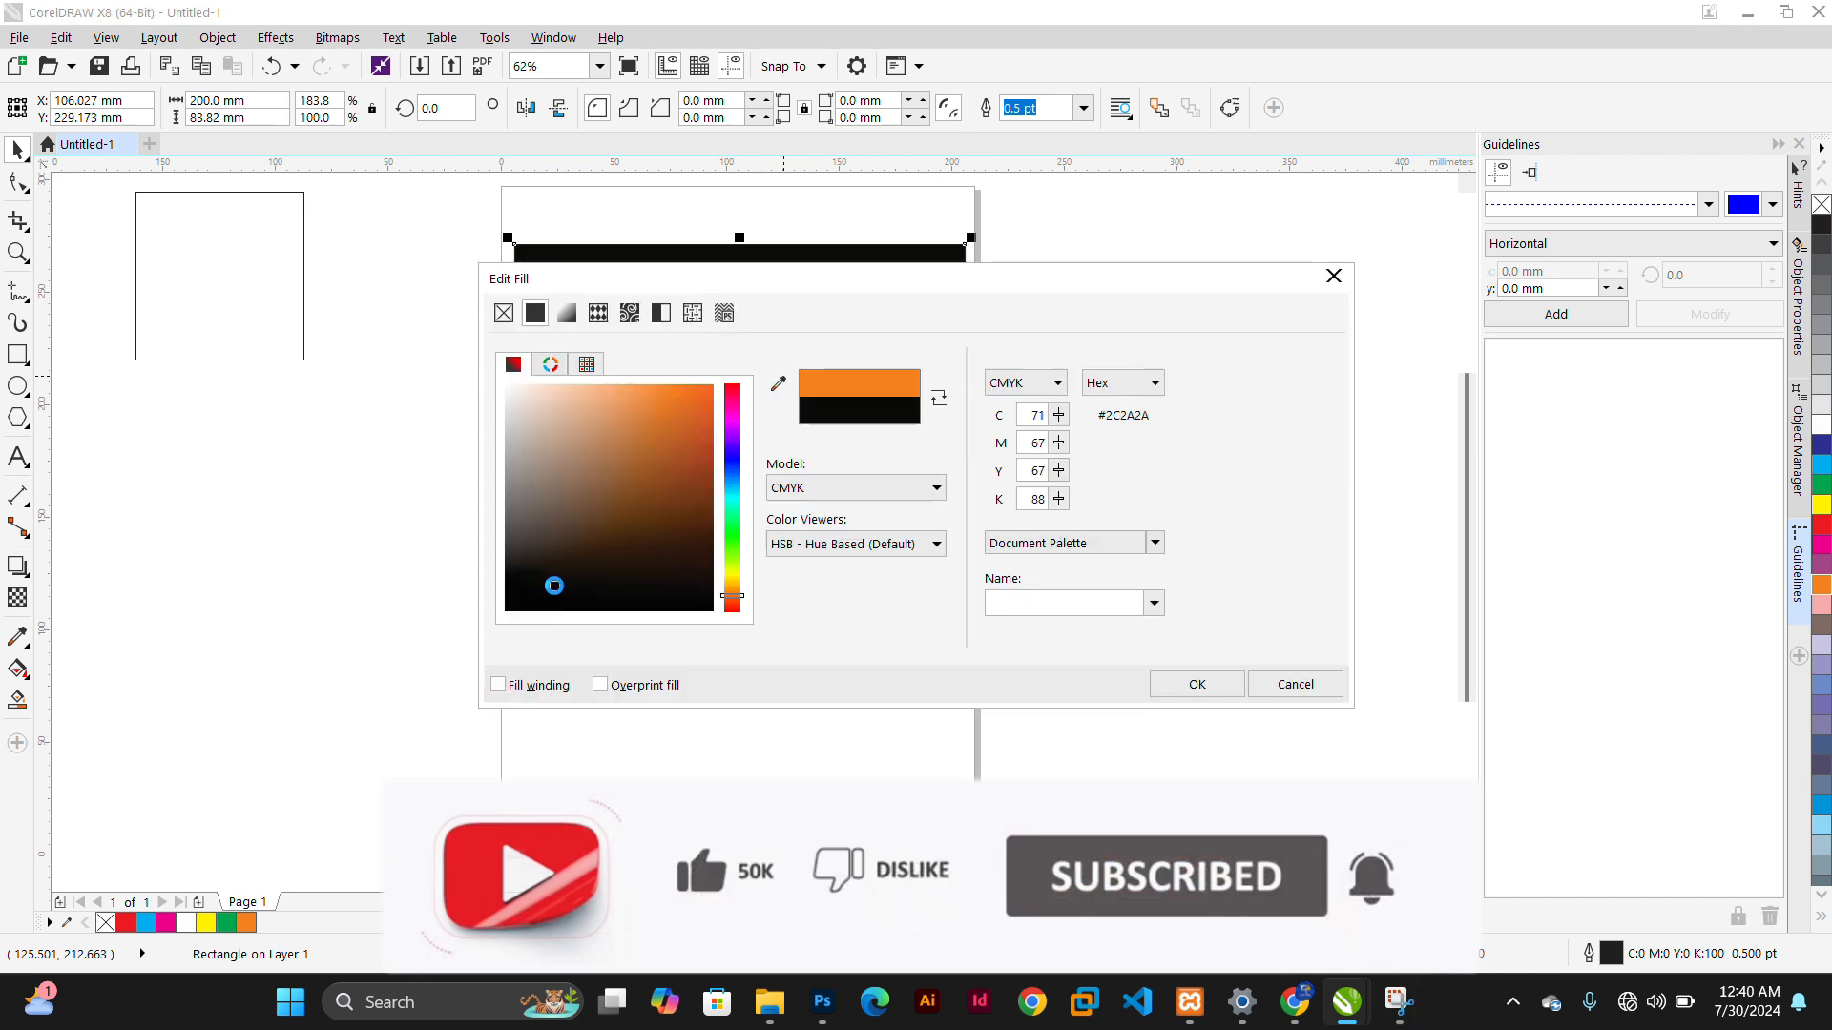
left_click(1334, 276)
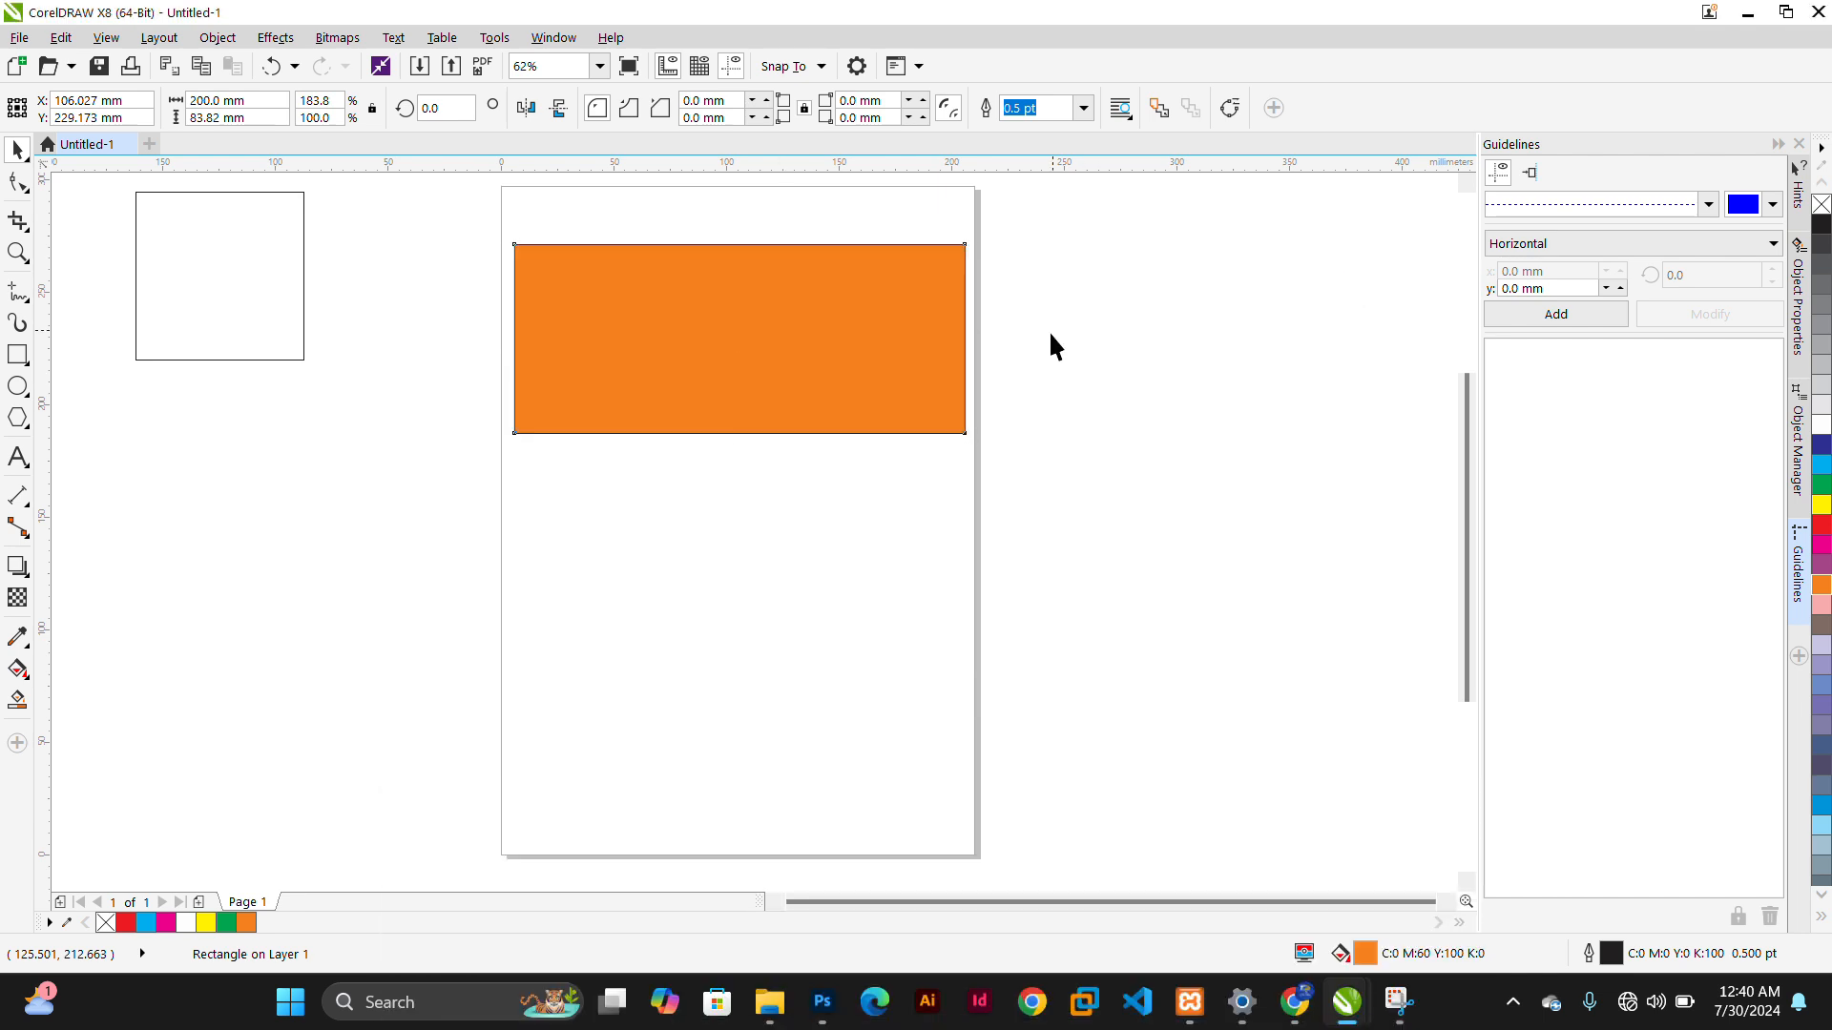
left_click(764, 437)
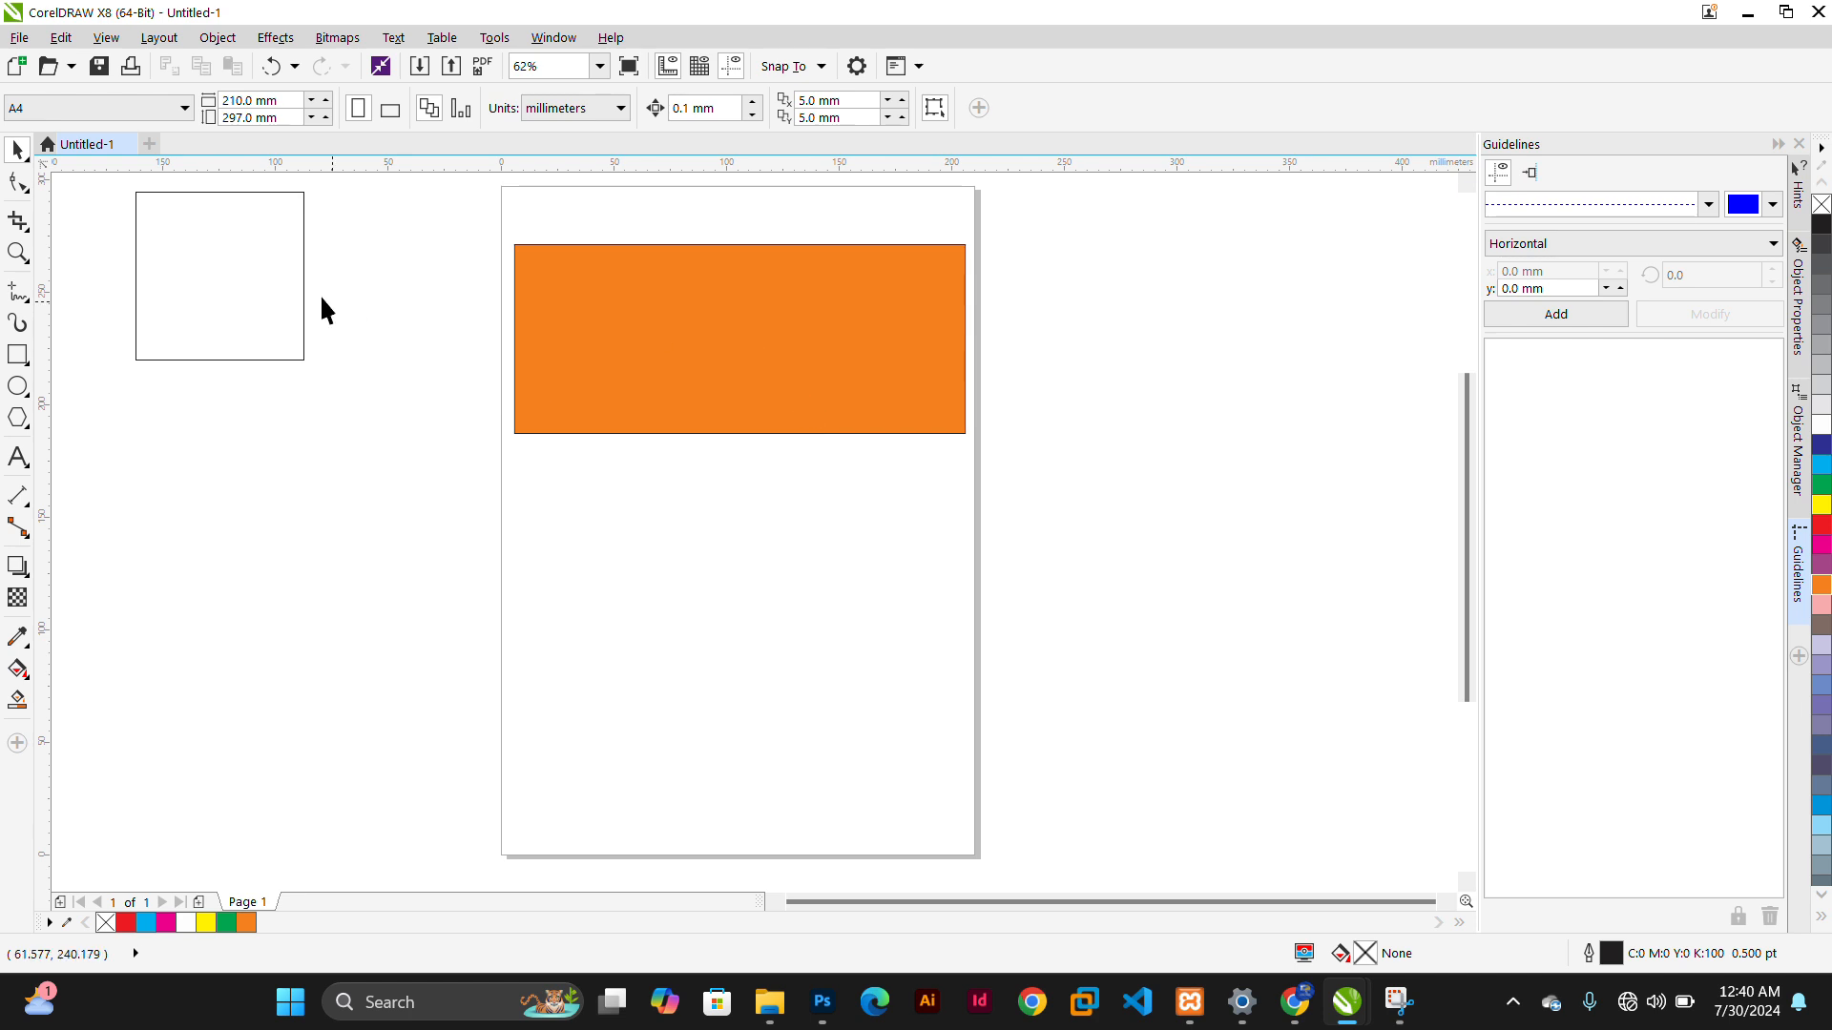
Delete the orange rectangle from the page and select the square beside it.
left_click(252, 289)
left_click(737, 370)
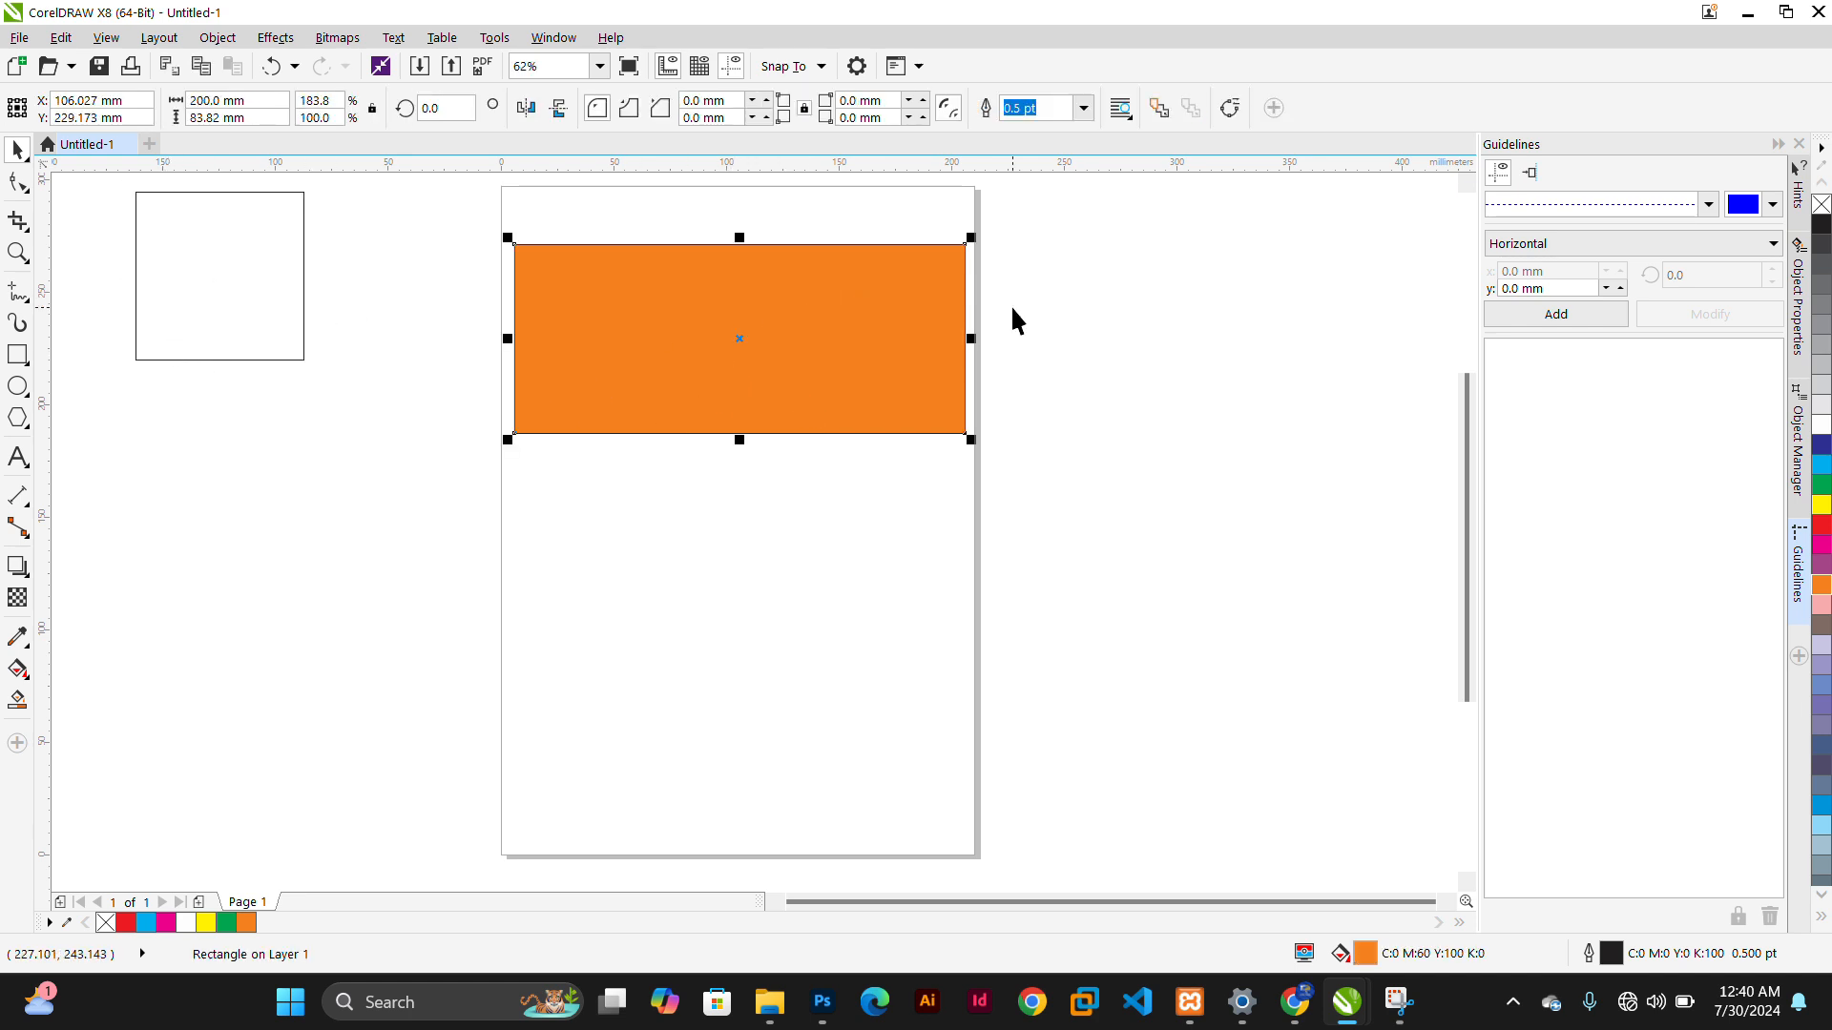
key("Delete")
left_click(304, 299)
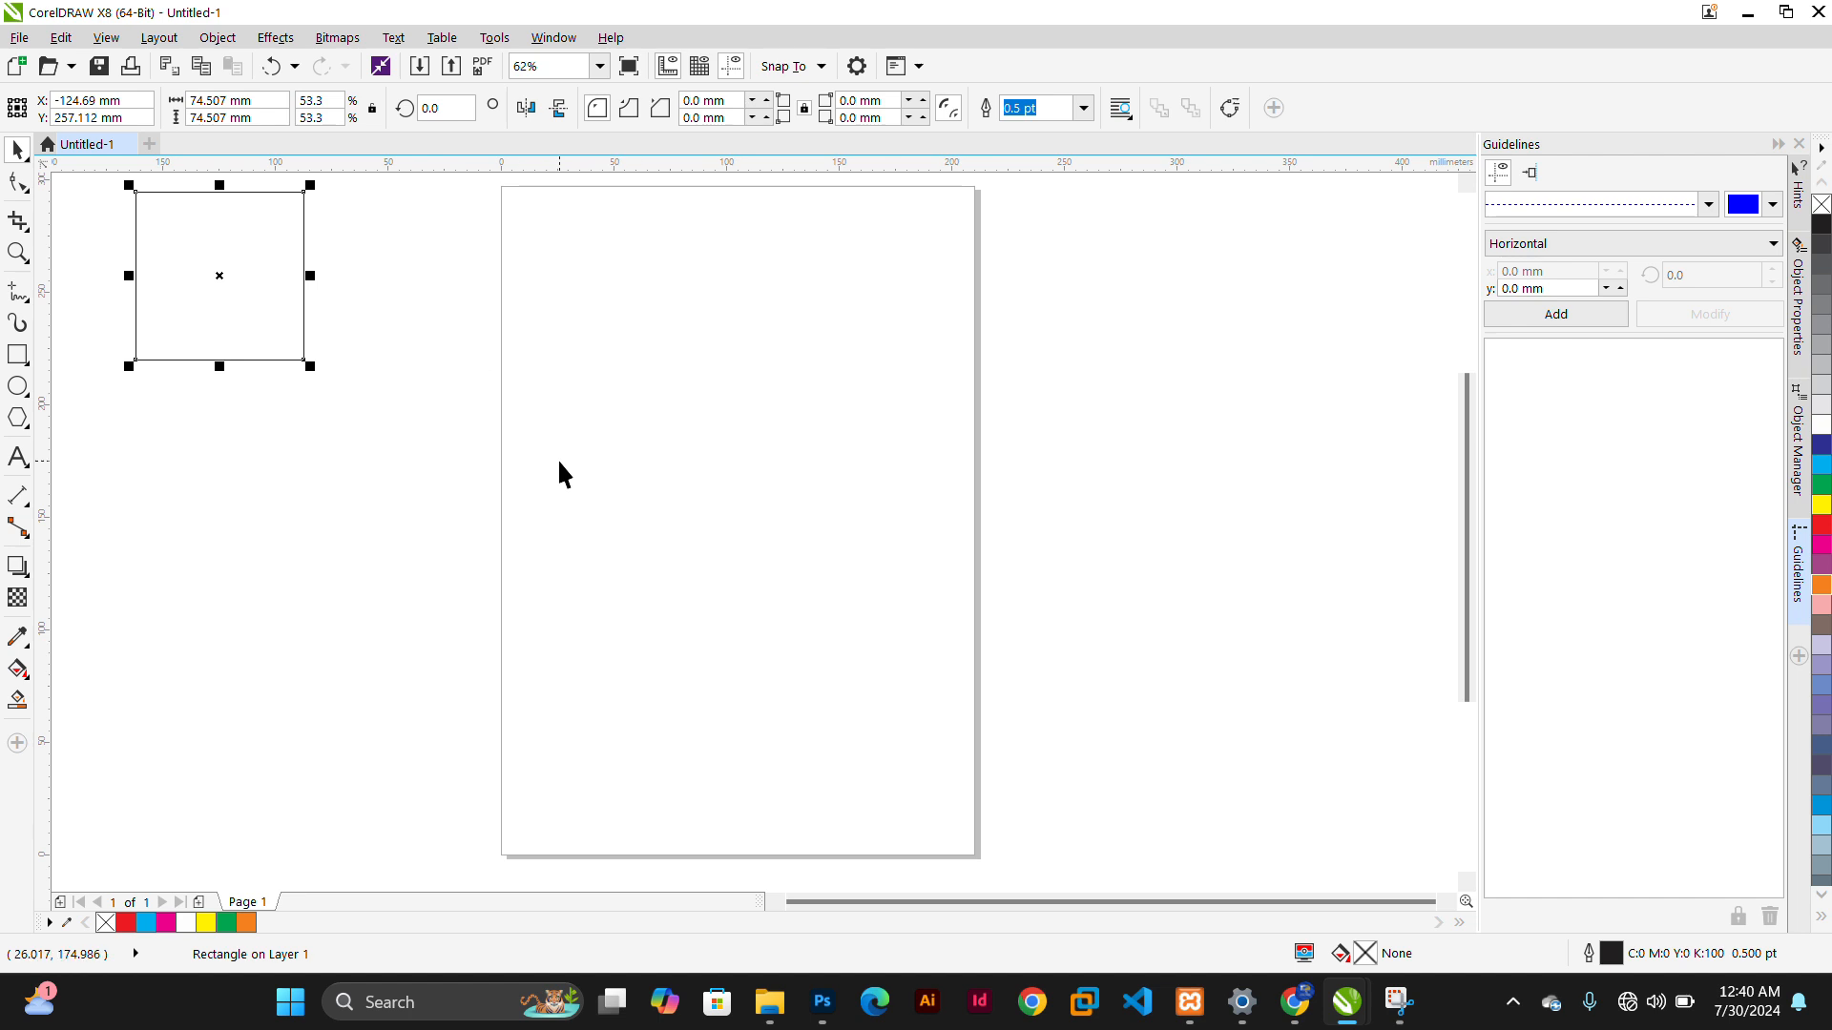
Add a page-sized rectangle with an orange fill, and delete it.
double_click(17, 355)
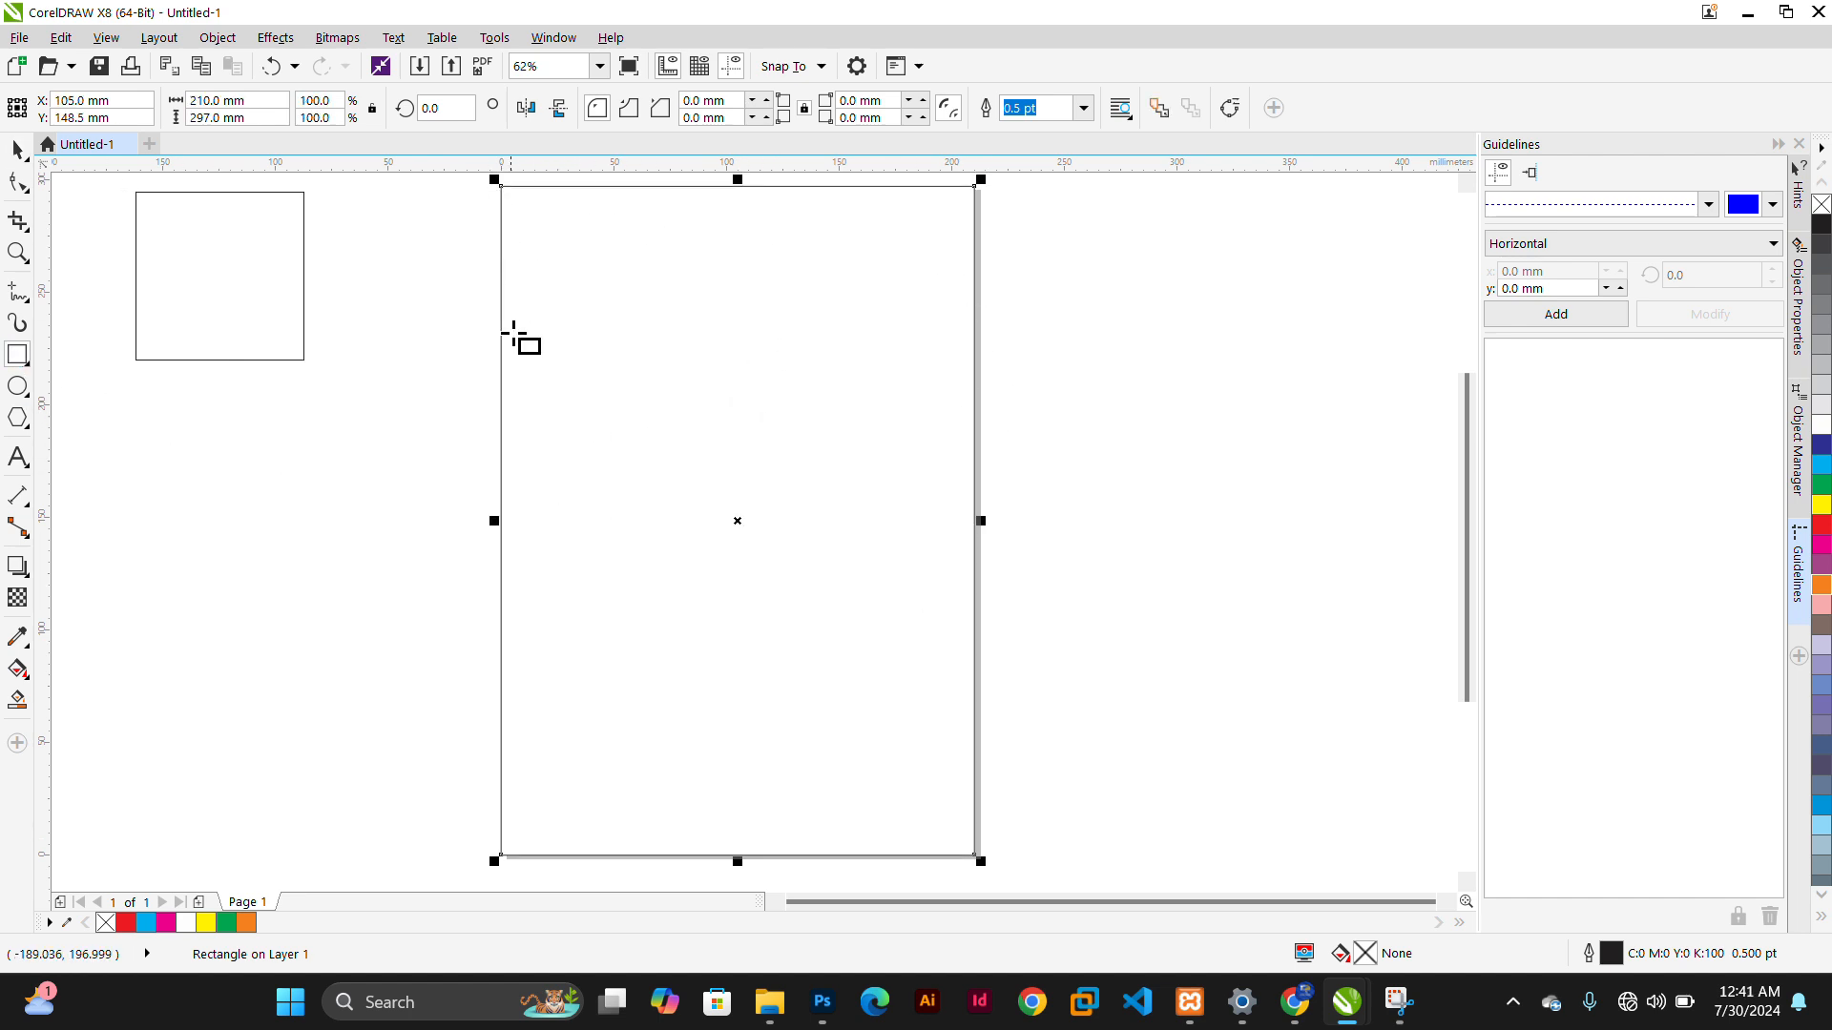
left_click(250, 922)
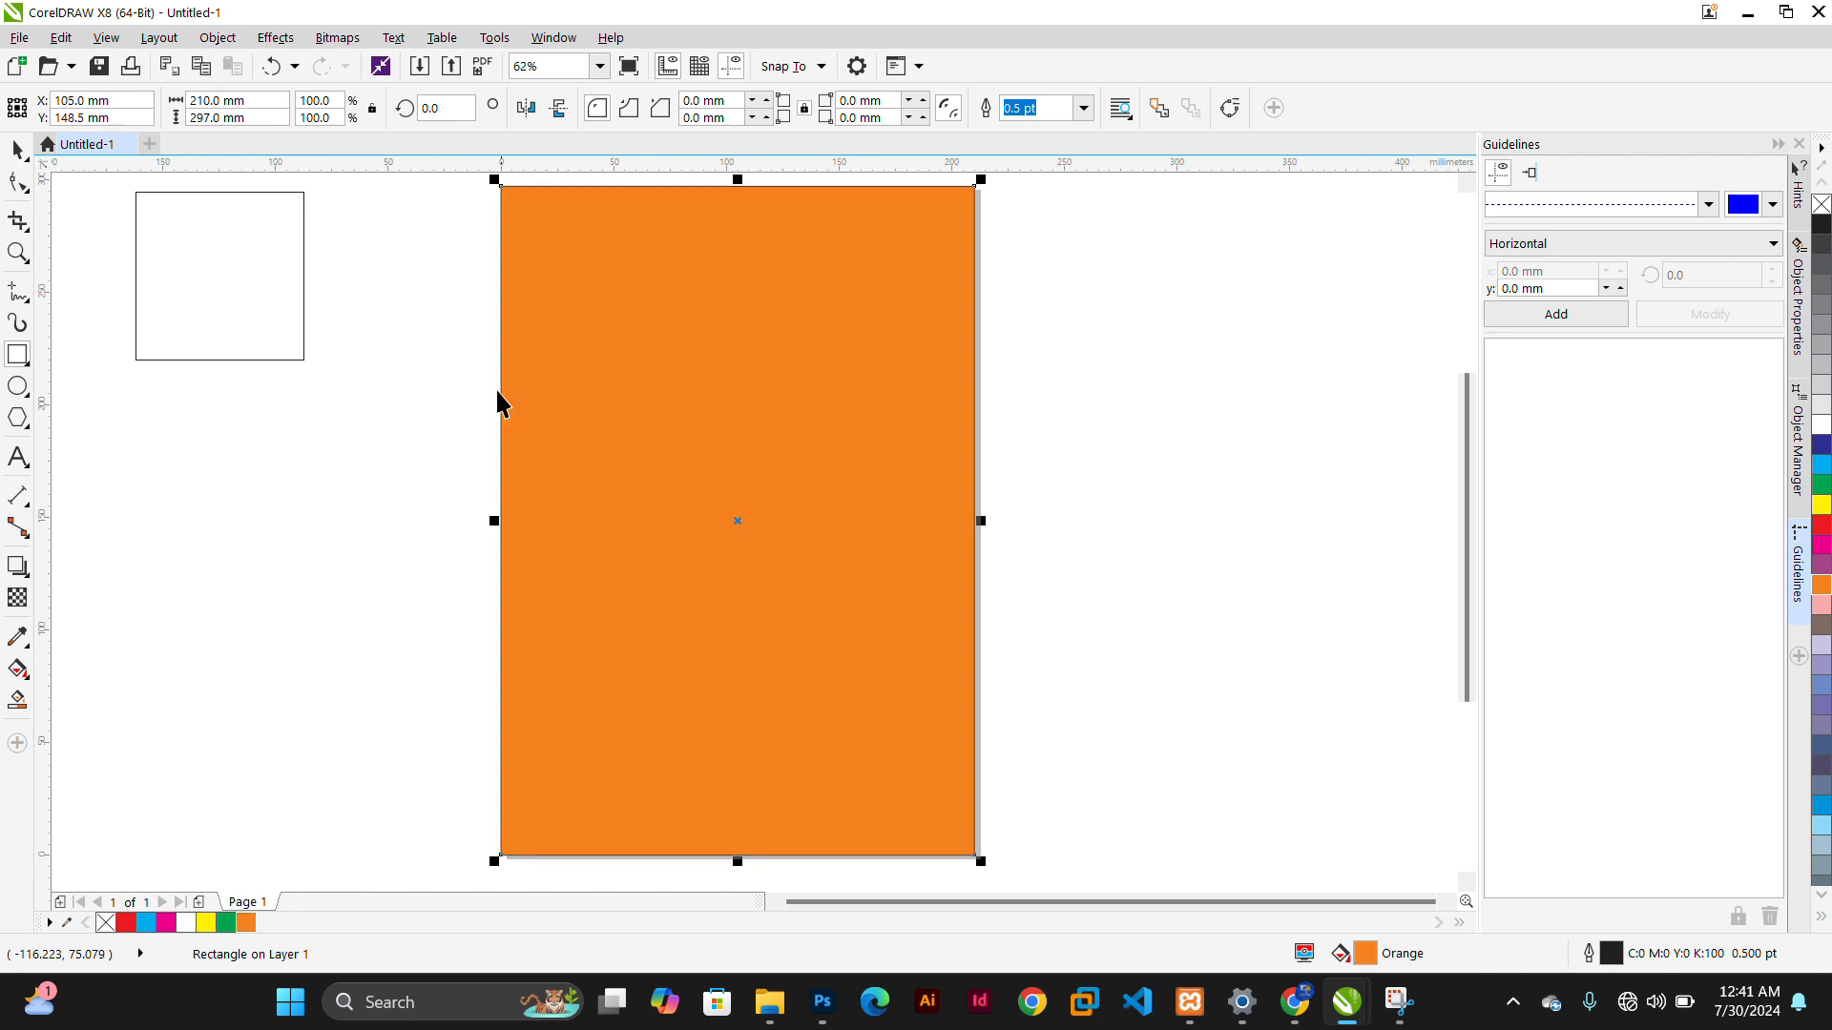
key("space")
key("Delete")
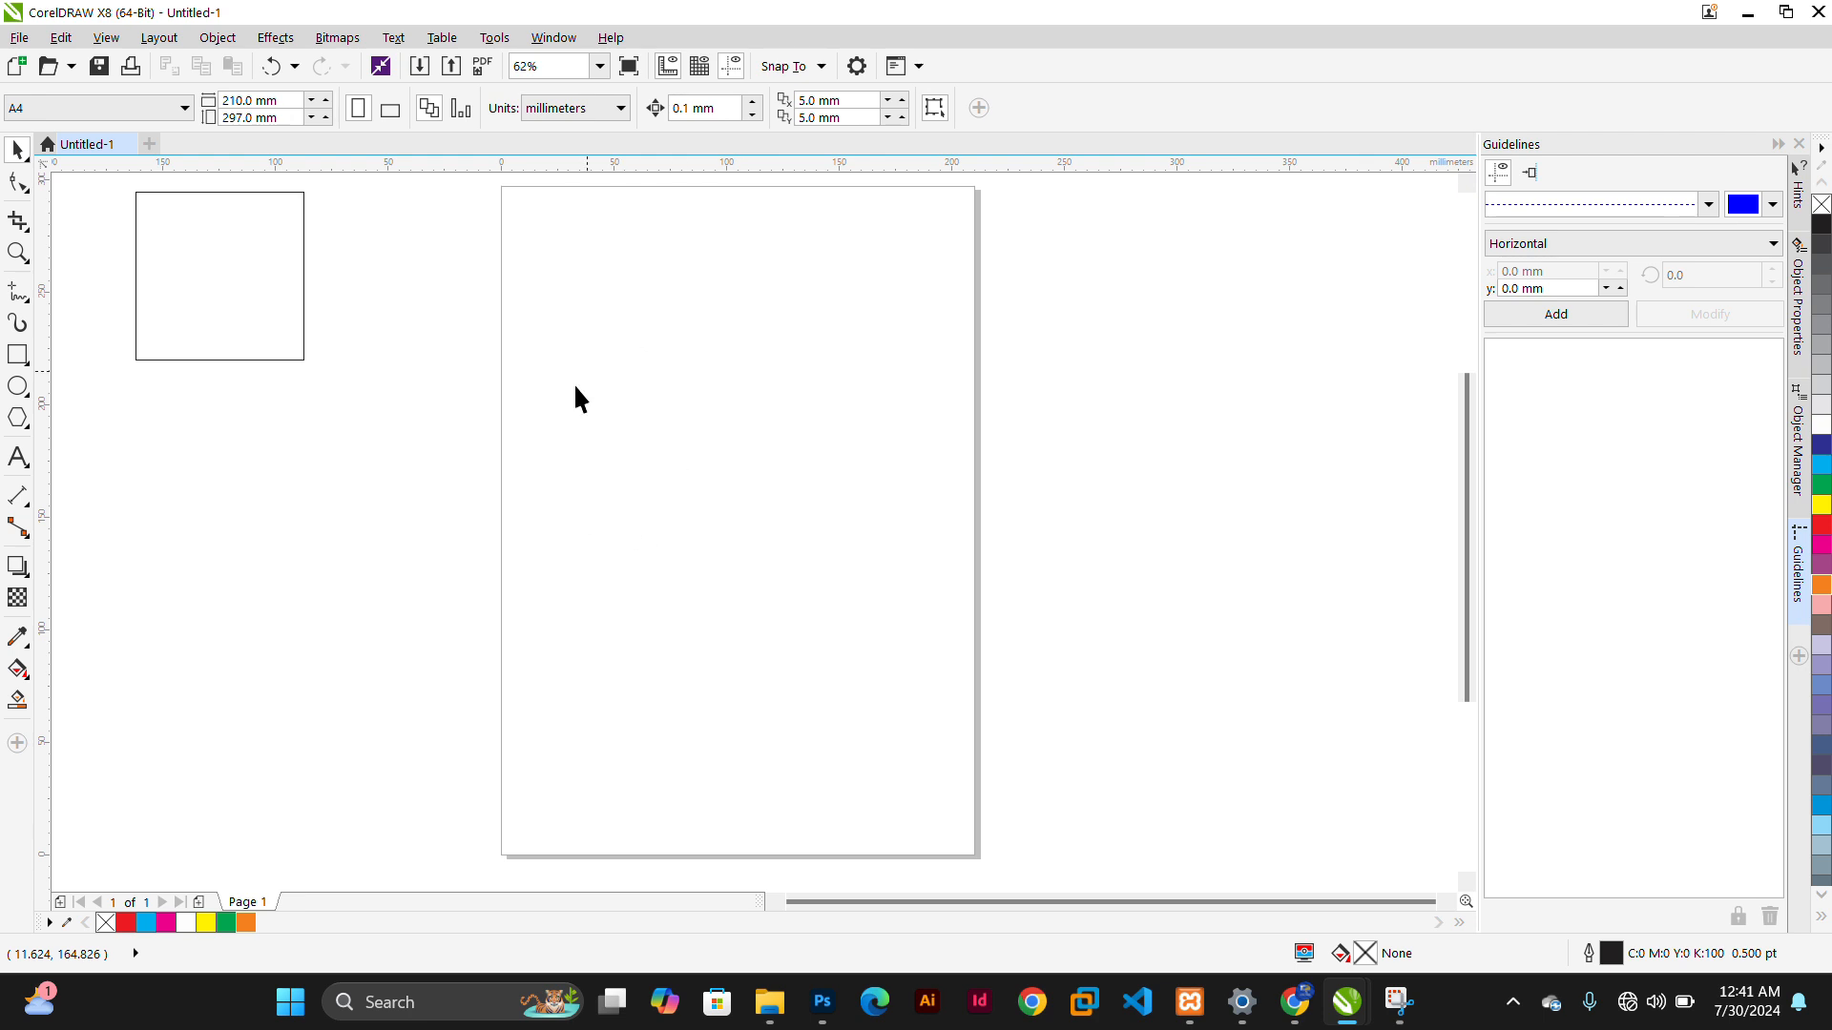
Cover the whole page with an orange rectangle once more and remove it again.
double_click(16, 354)
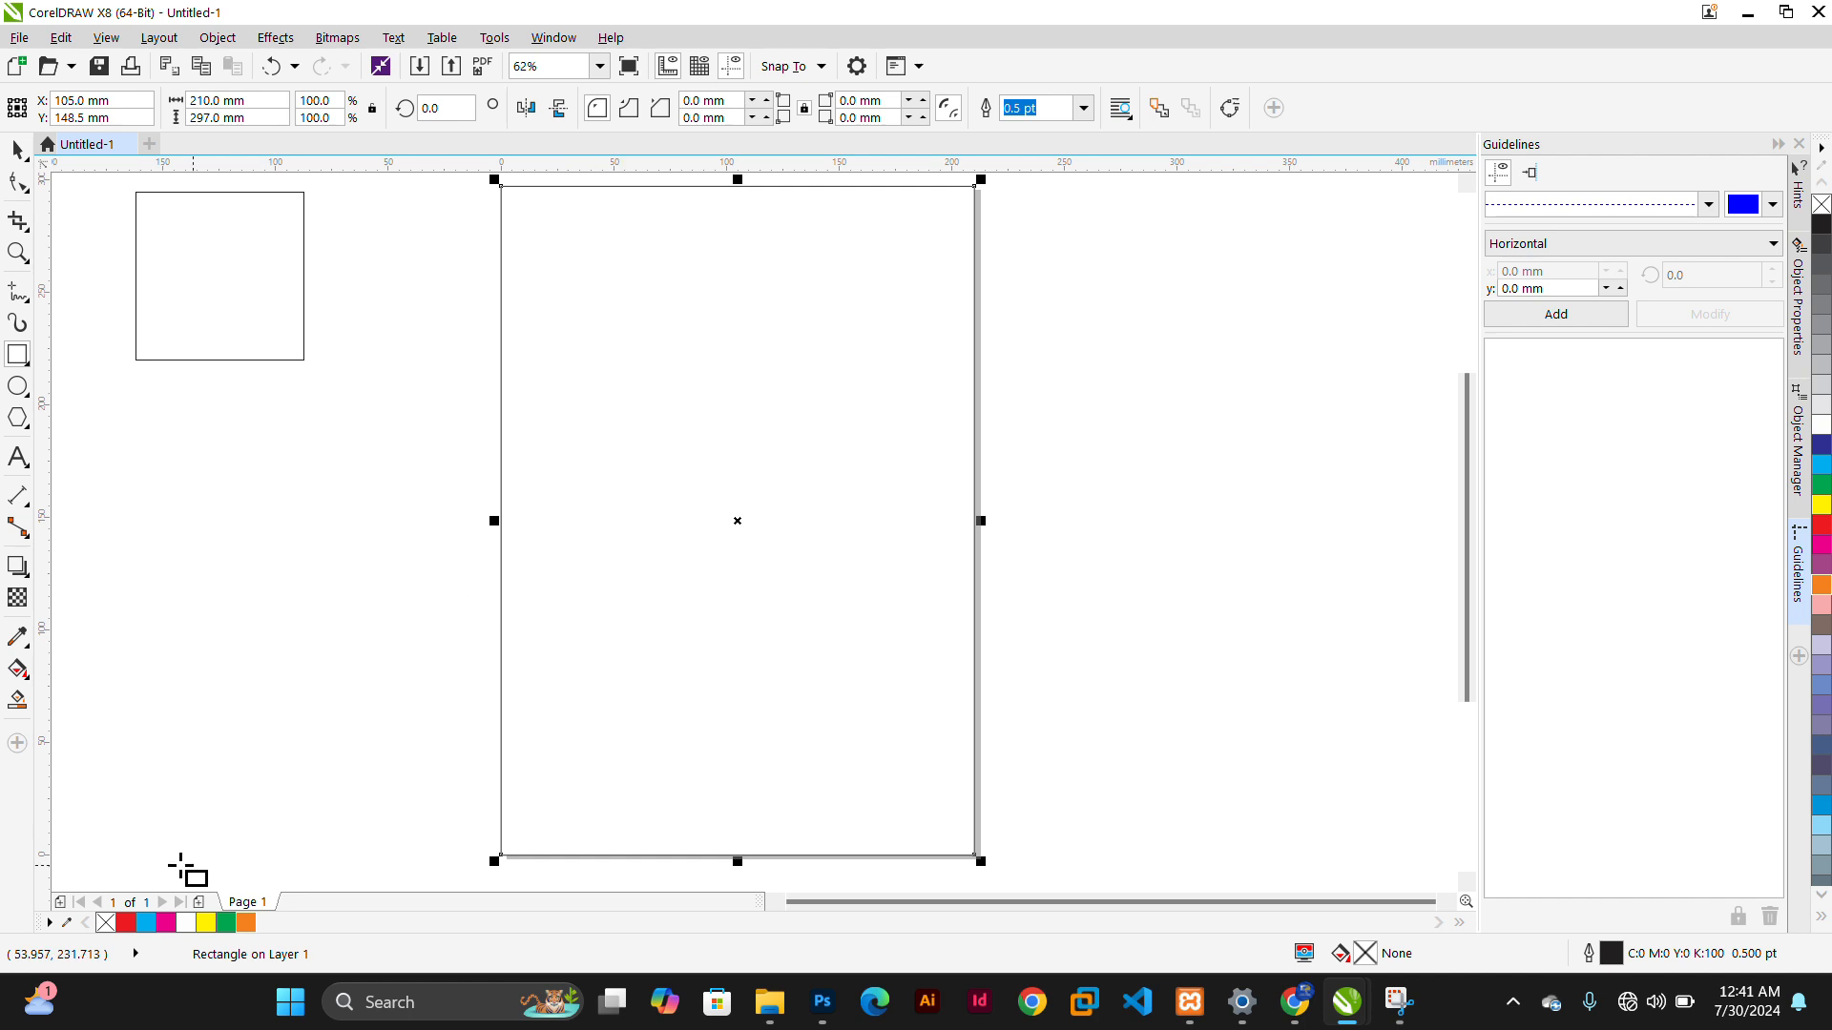
left_click(245, 922)
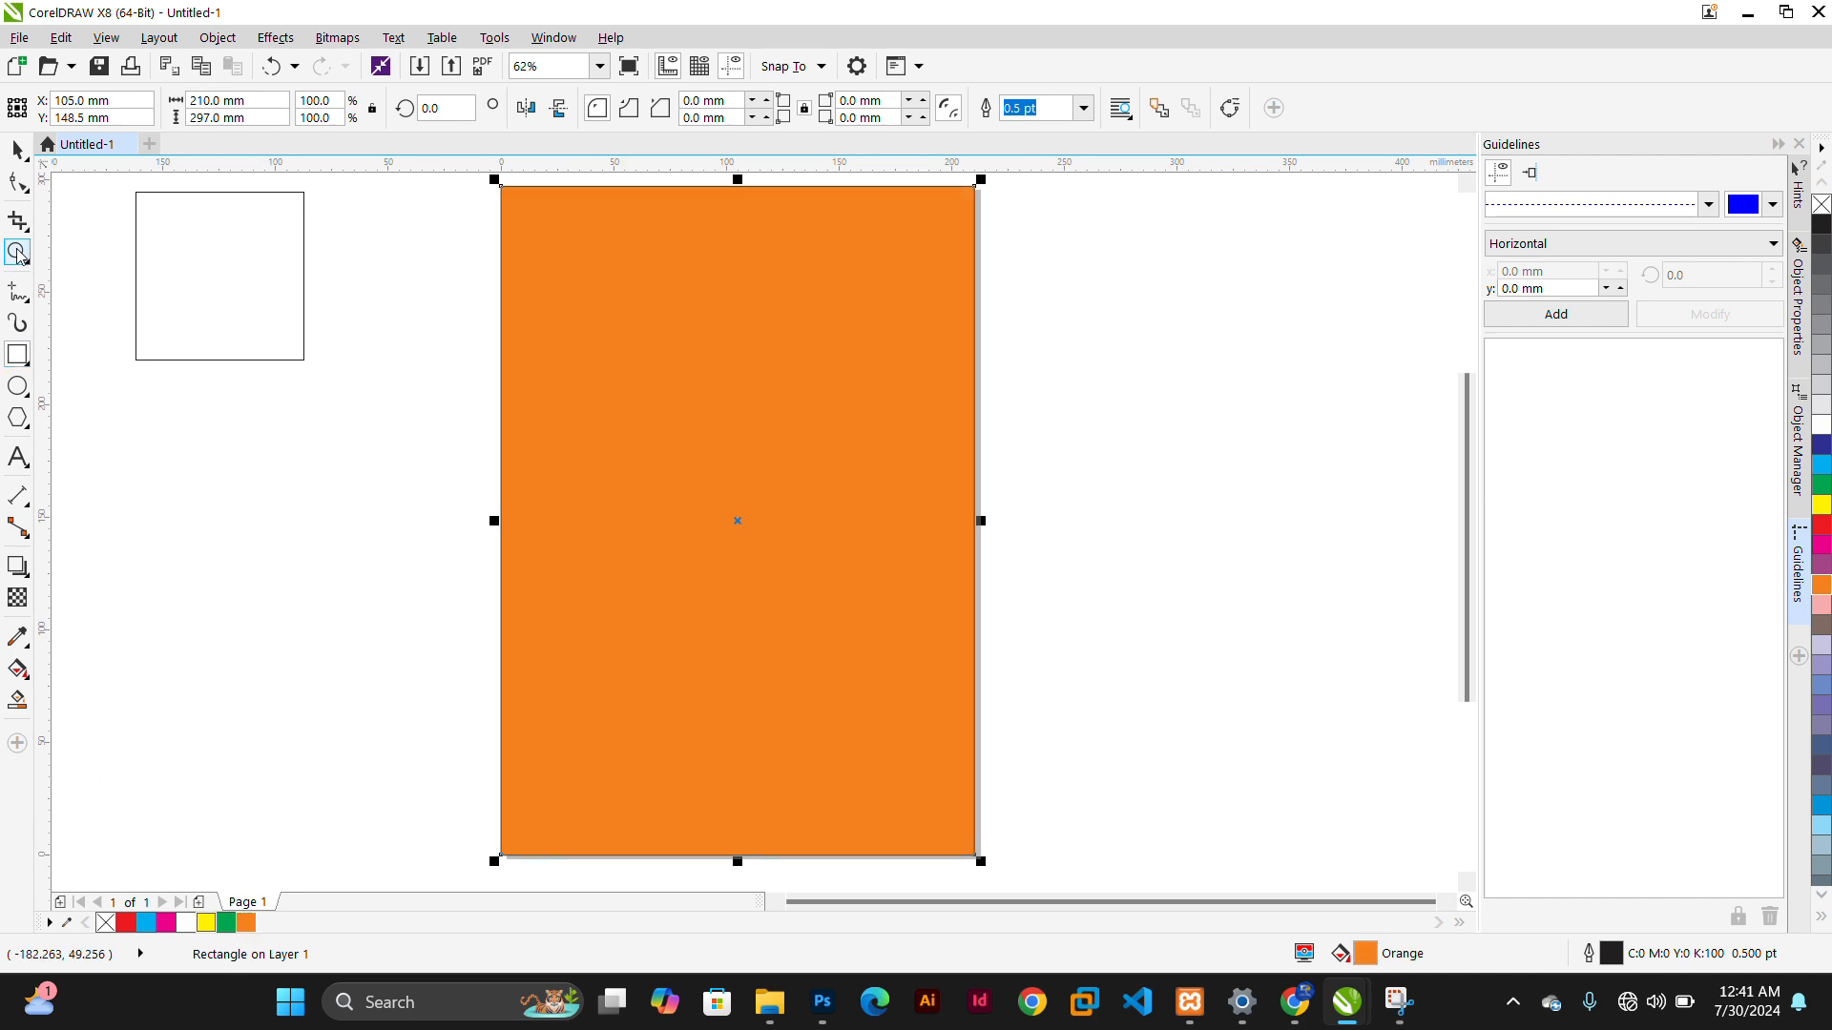
left_click(17, 150)
left_click(935, 548)
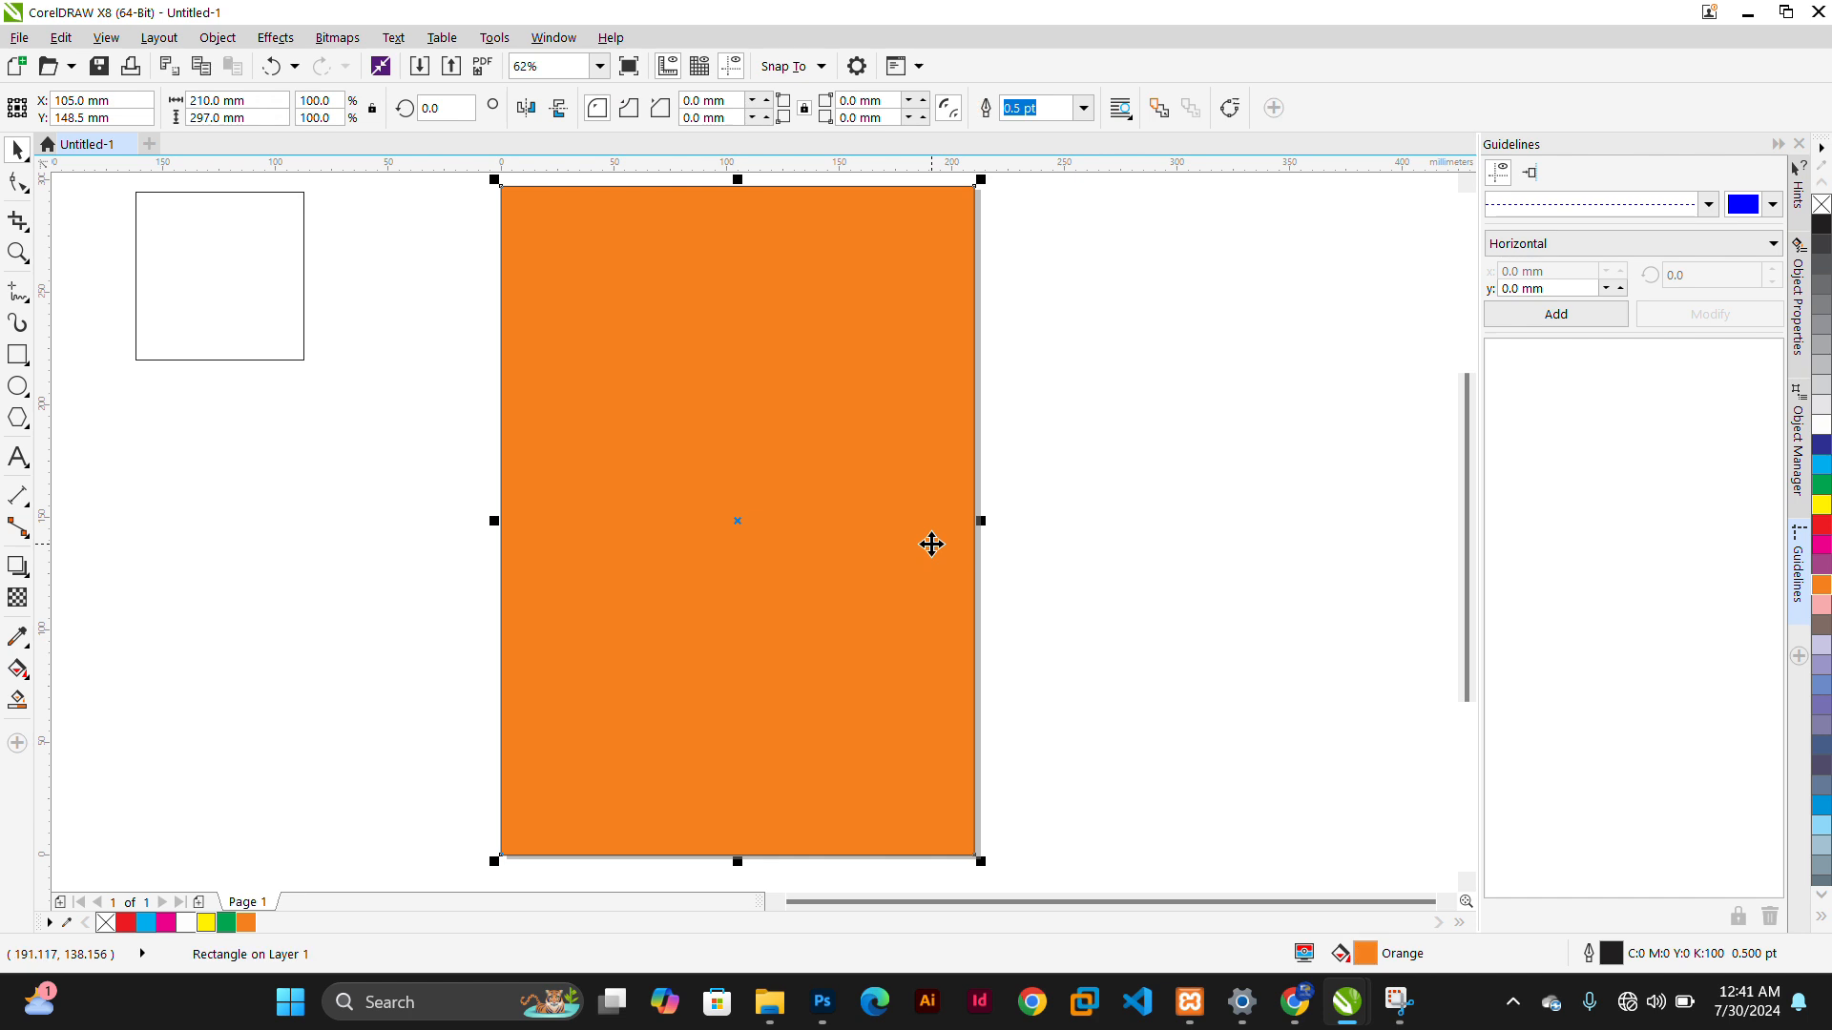
key("Delete")
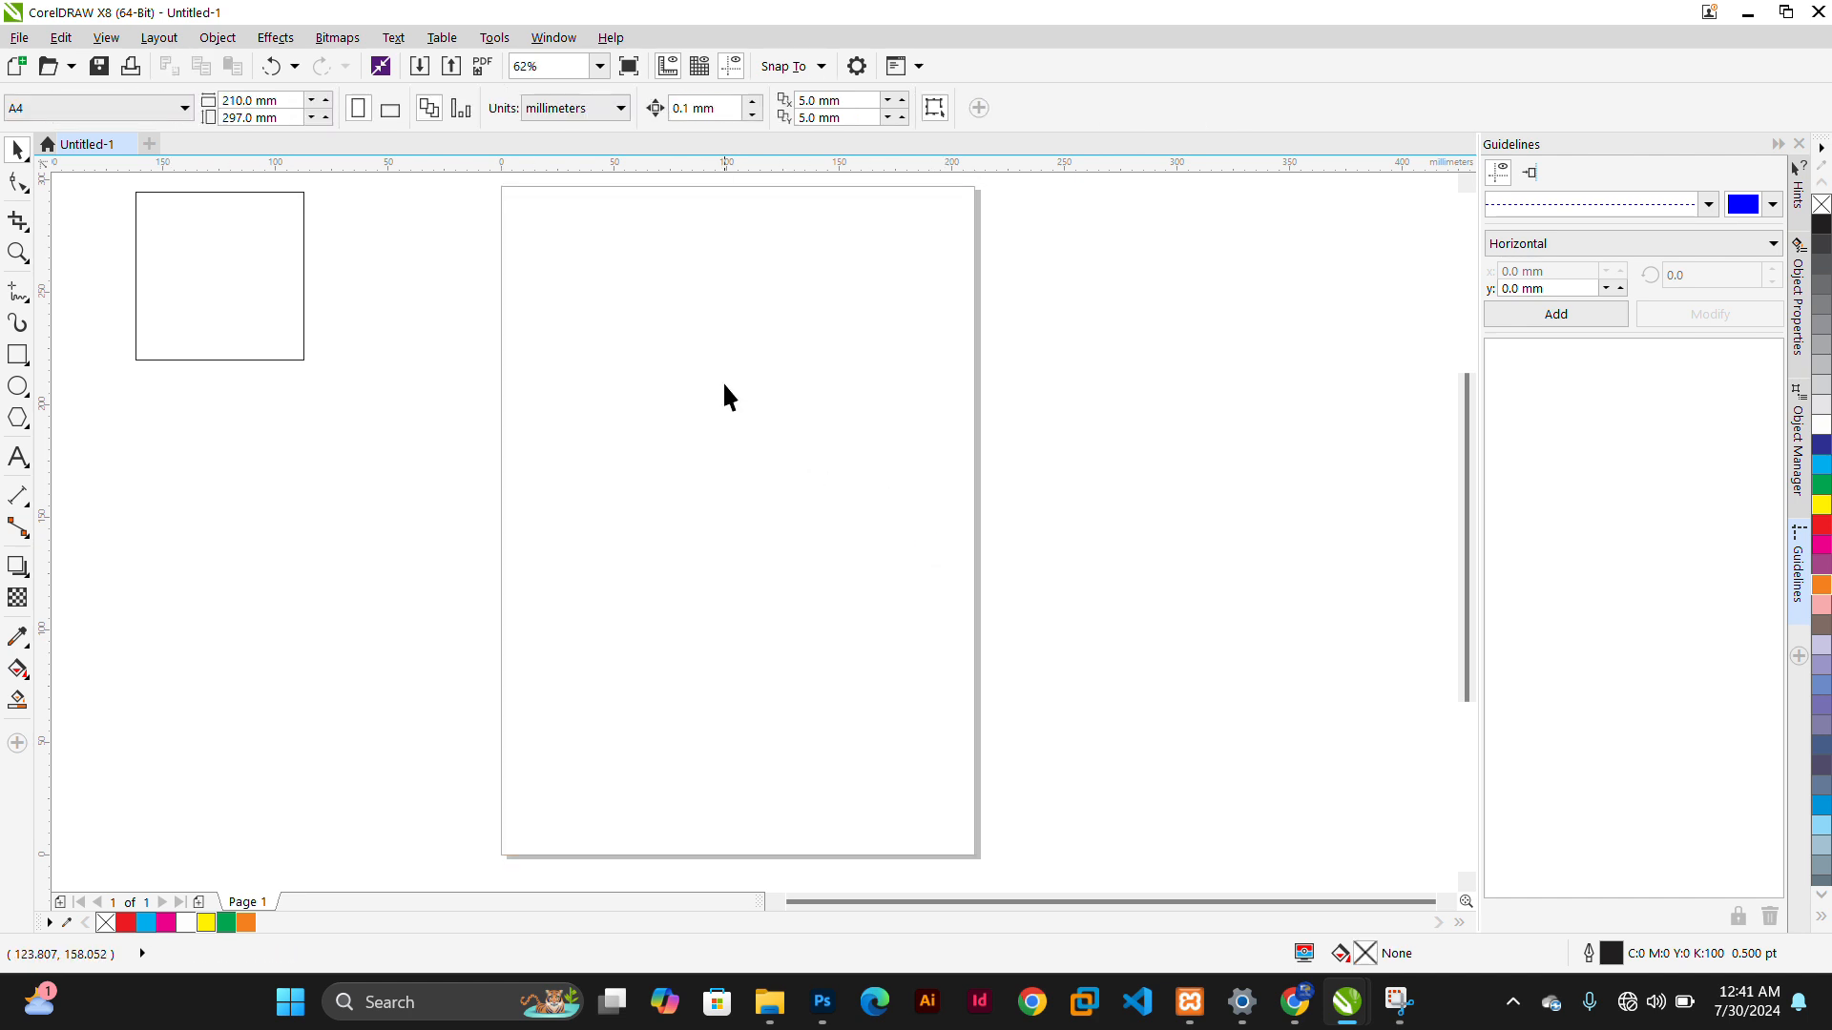
Examine the tool variants grouped with the Rectangle, Crop and Freehand tools, ending with the Rectangle tool active.
left_click(29, 368)
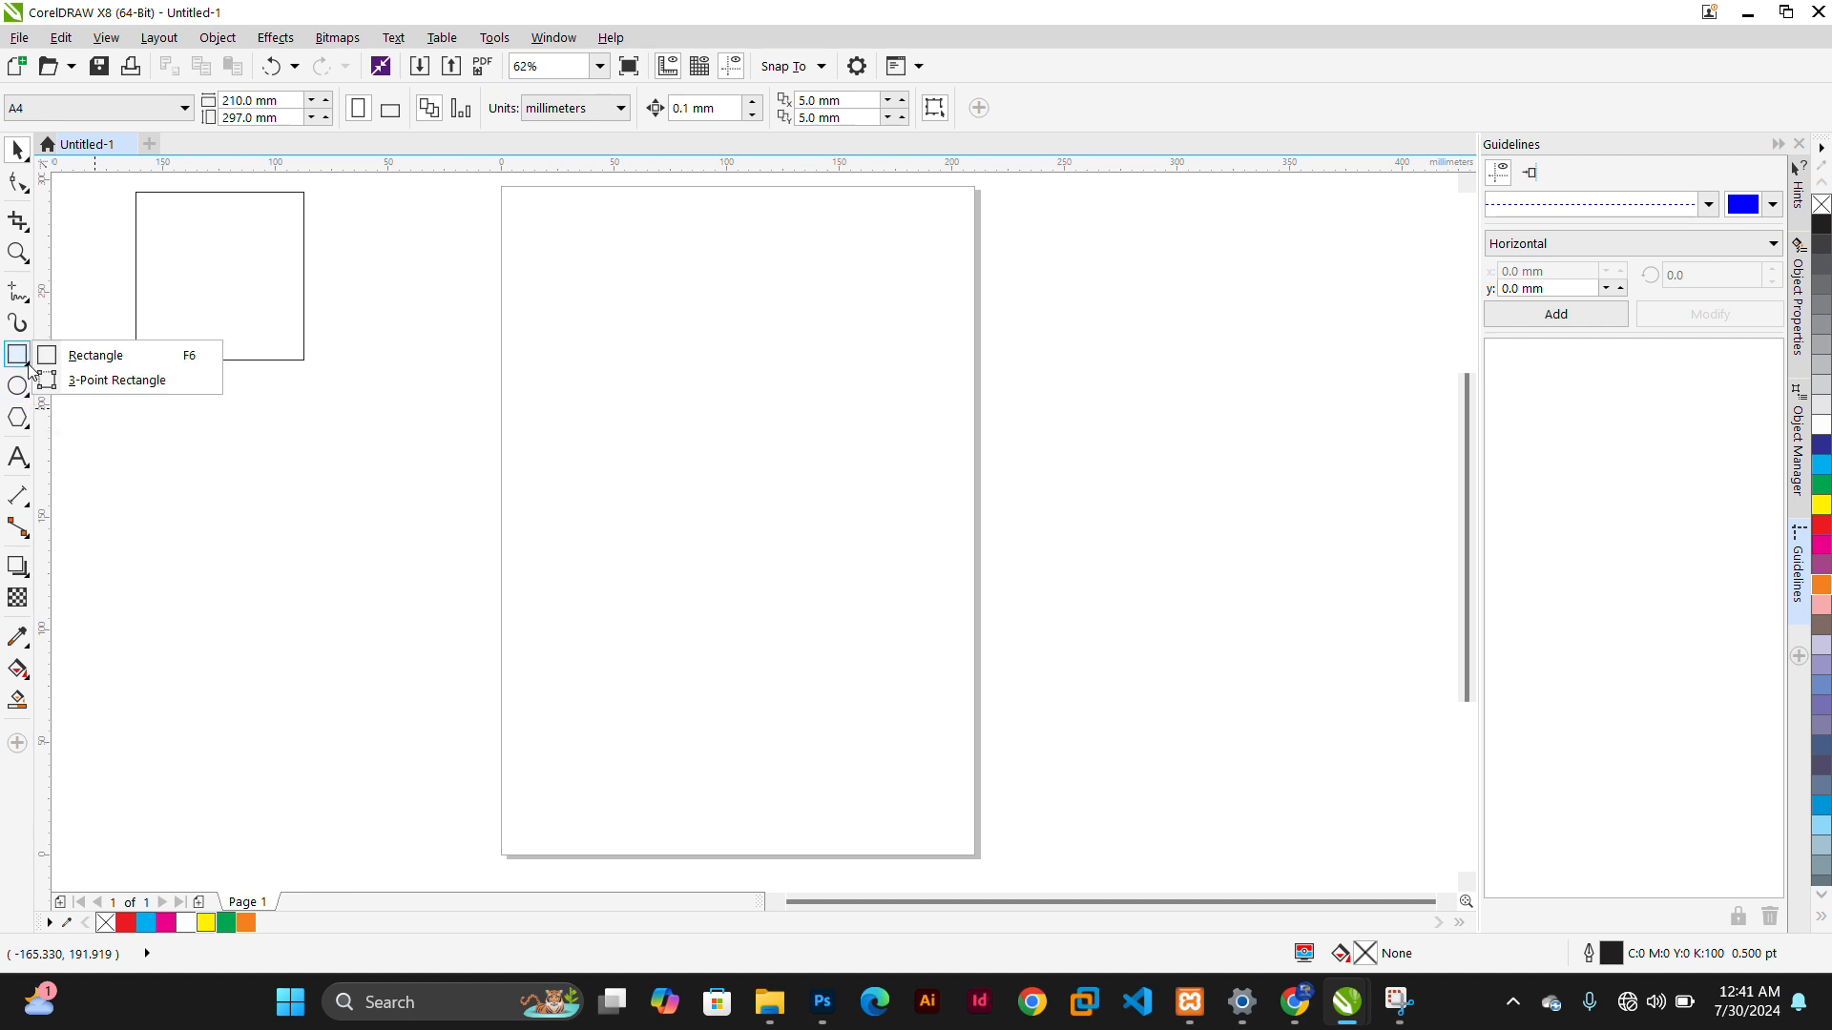
mouse_move(33, 374)
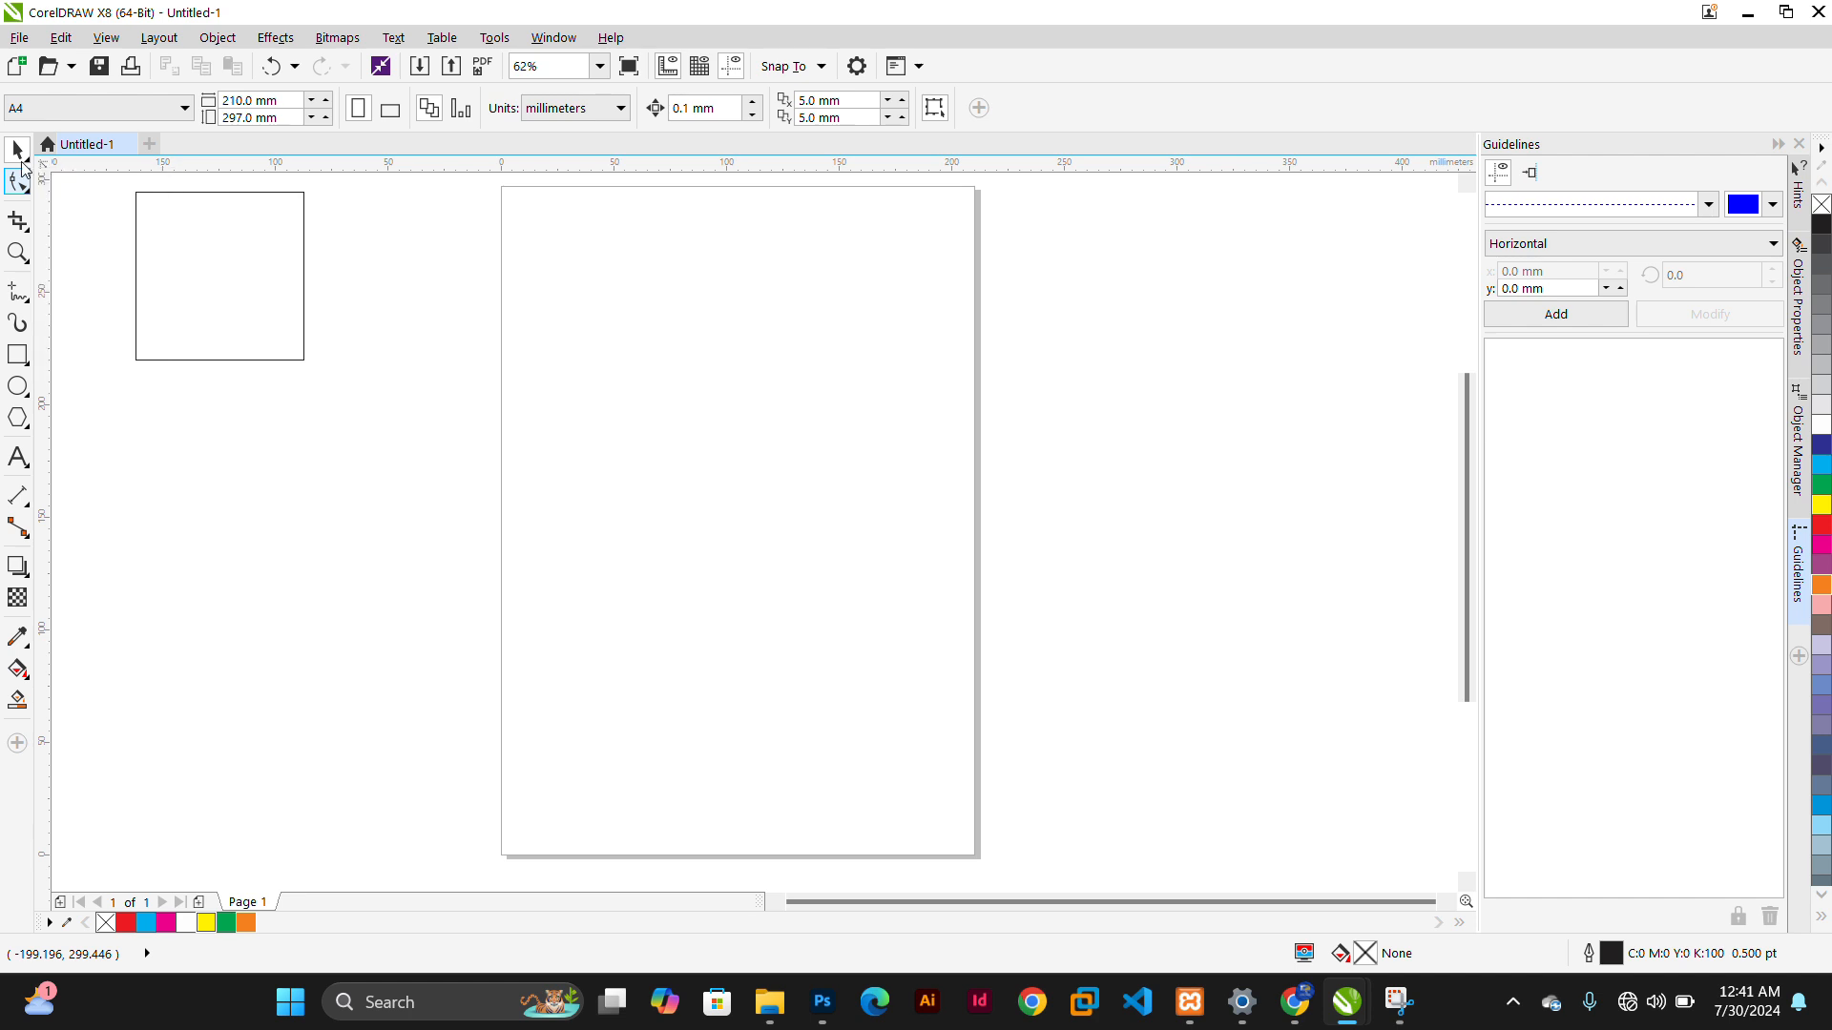
mouse_move(29, 162)
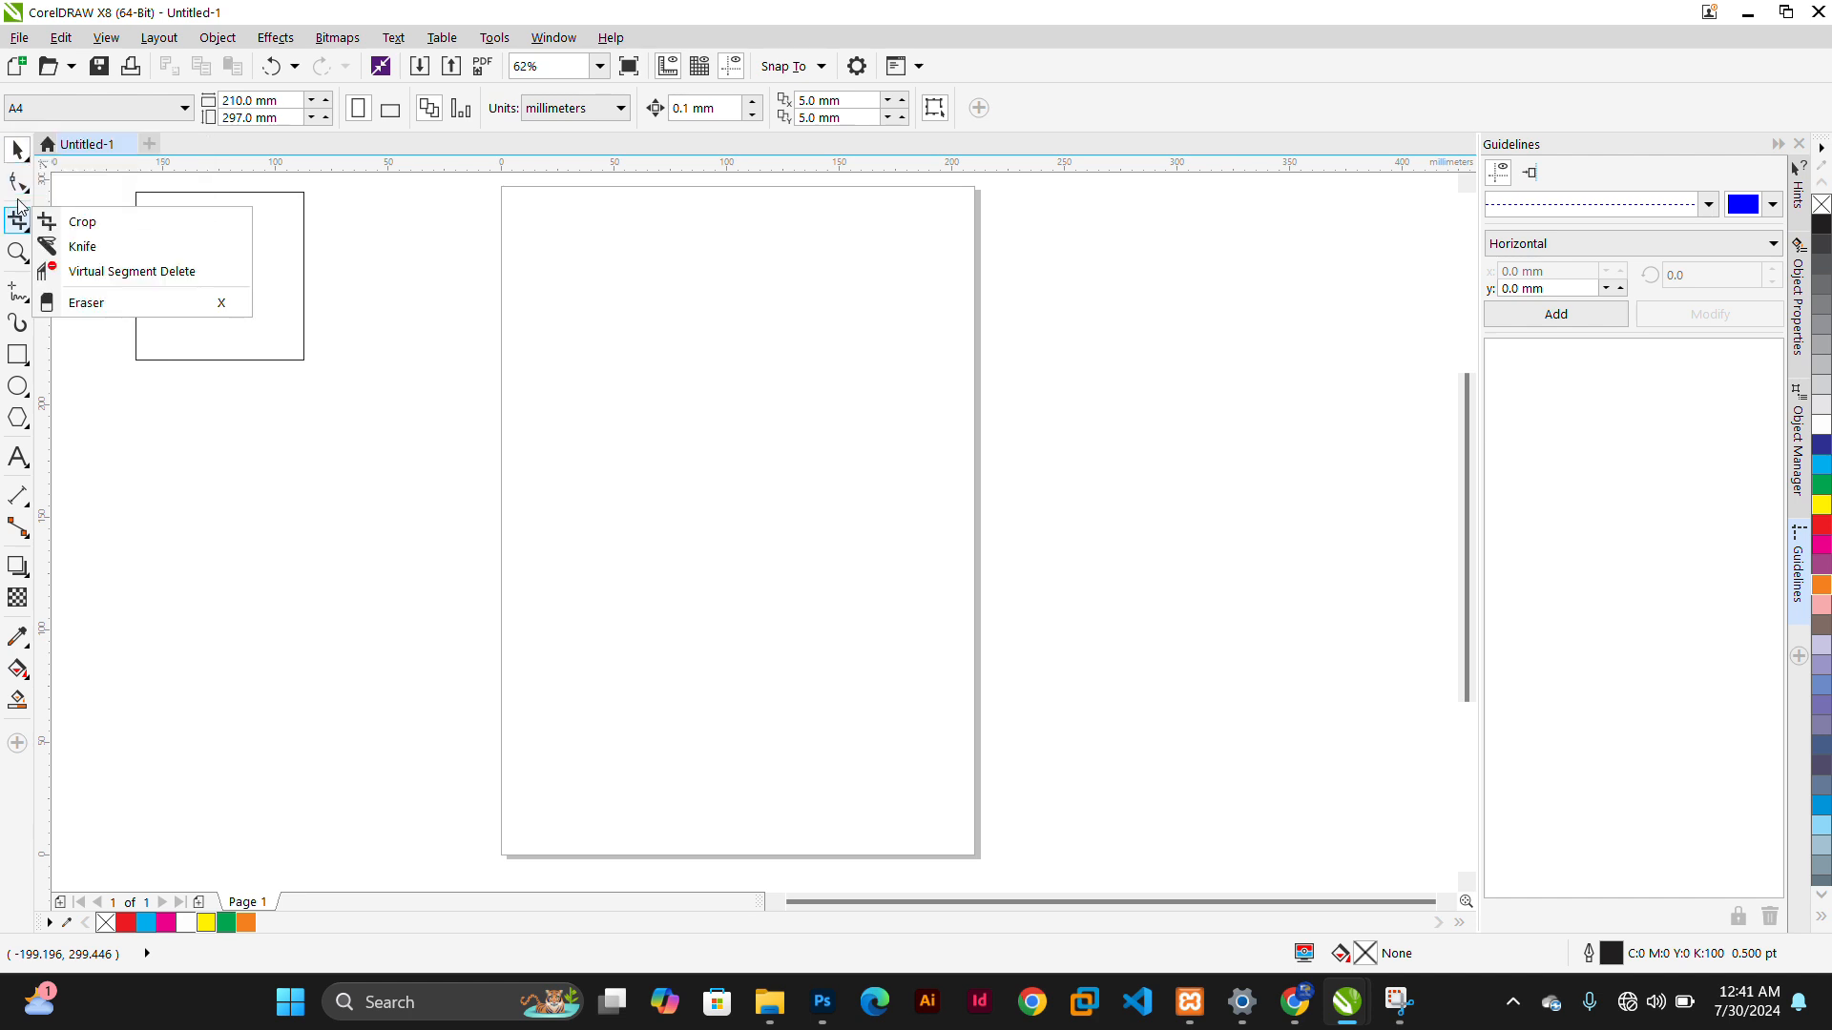
mouse_move(31, 194)
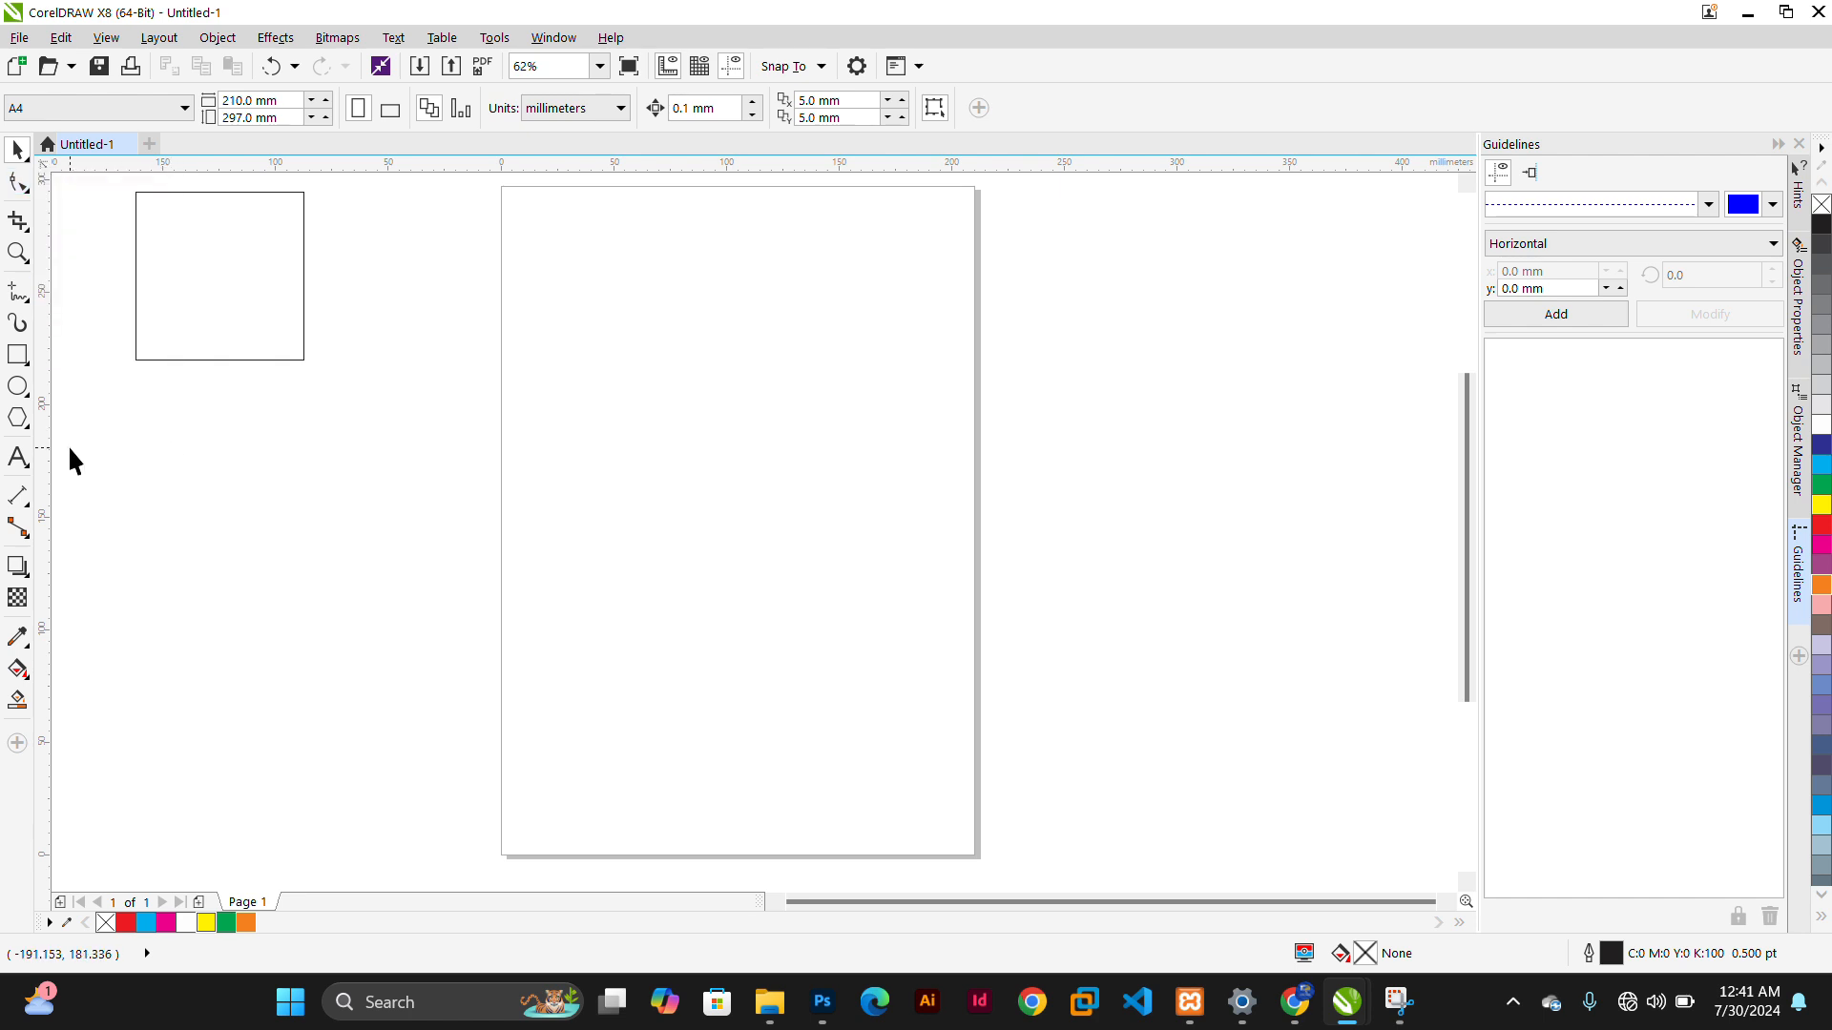
left_click(27, 299)
left_click(27, 301)
left_click(31, 301)
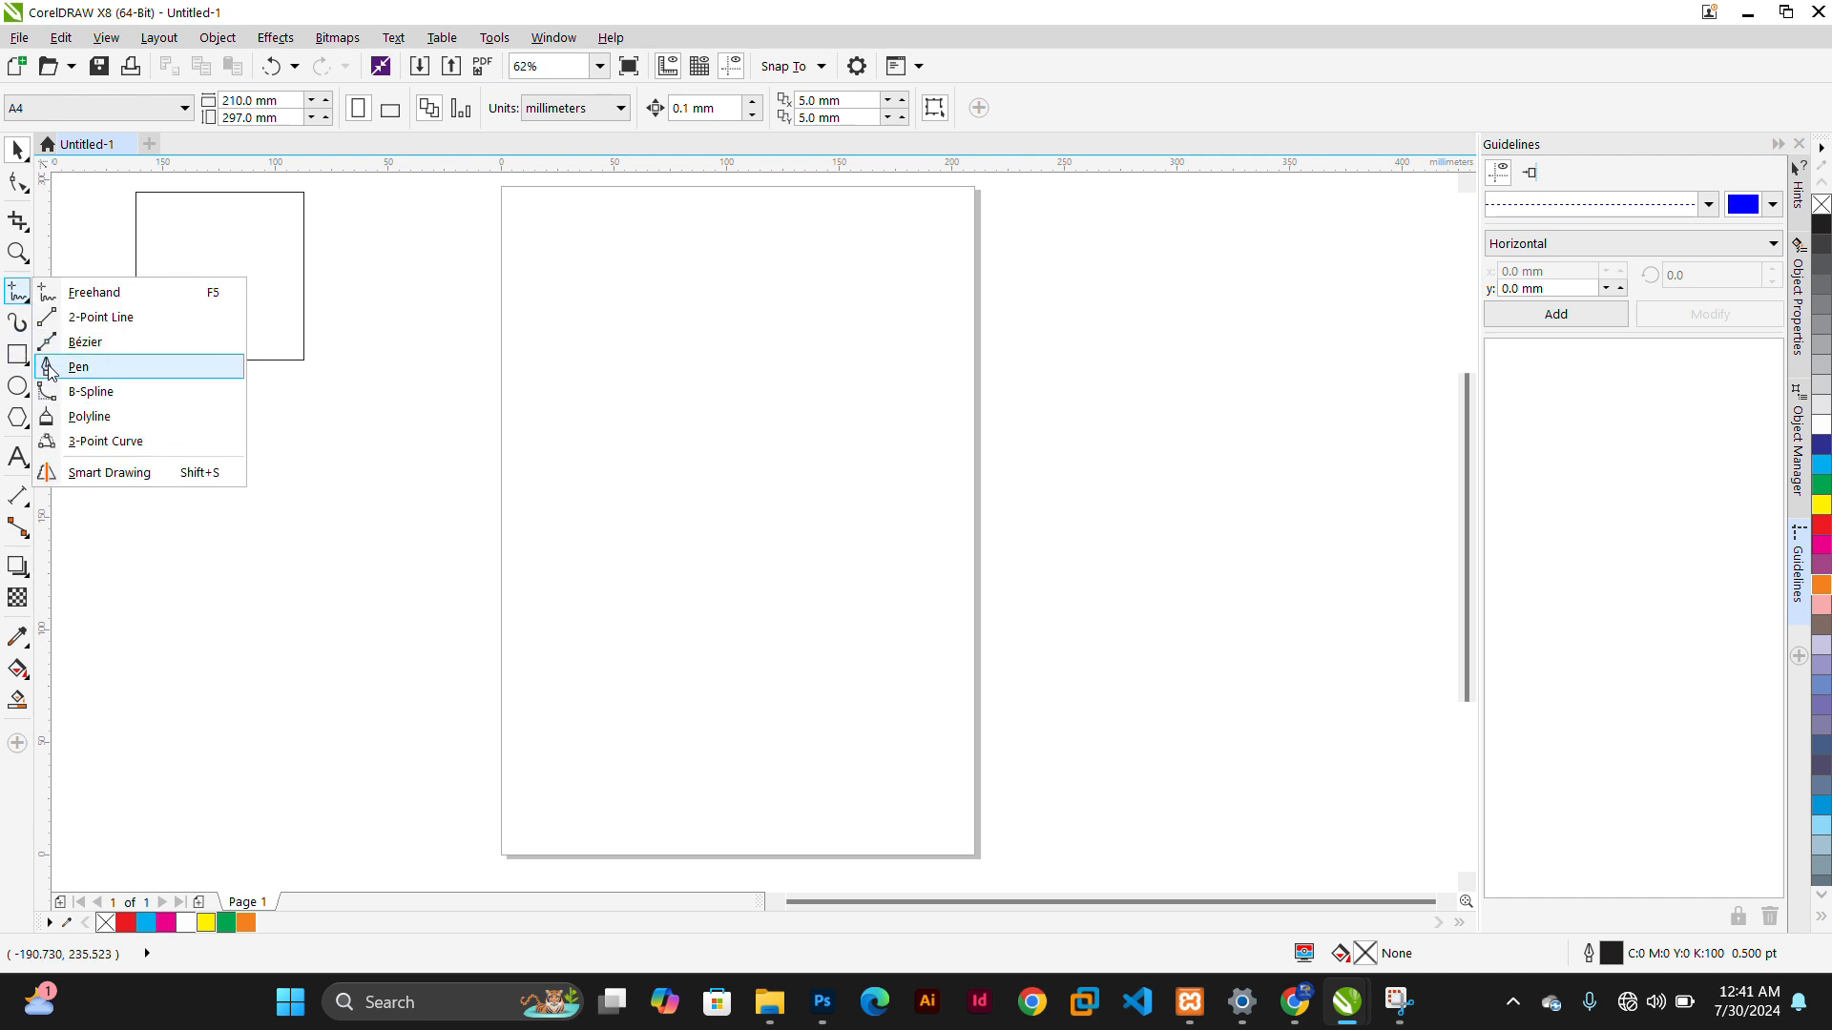
left_click(76, 266)
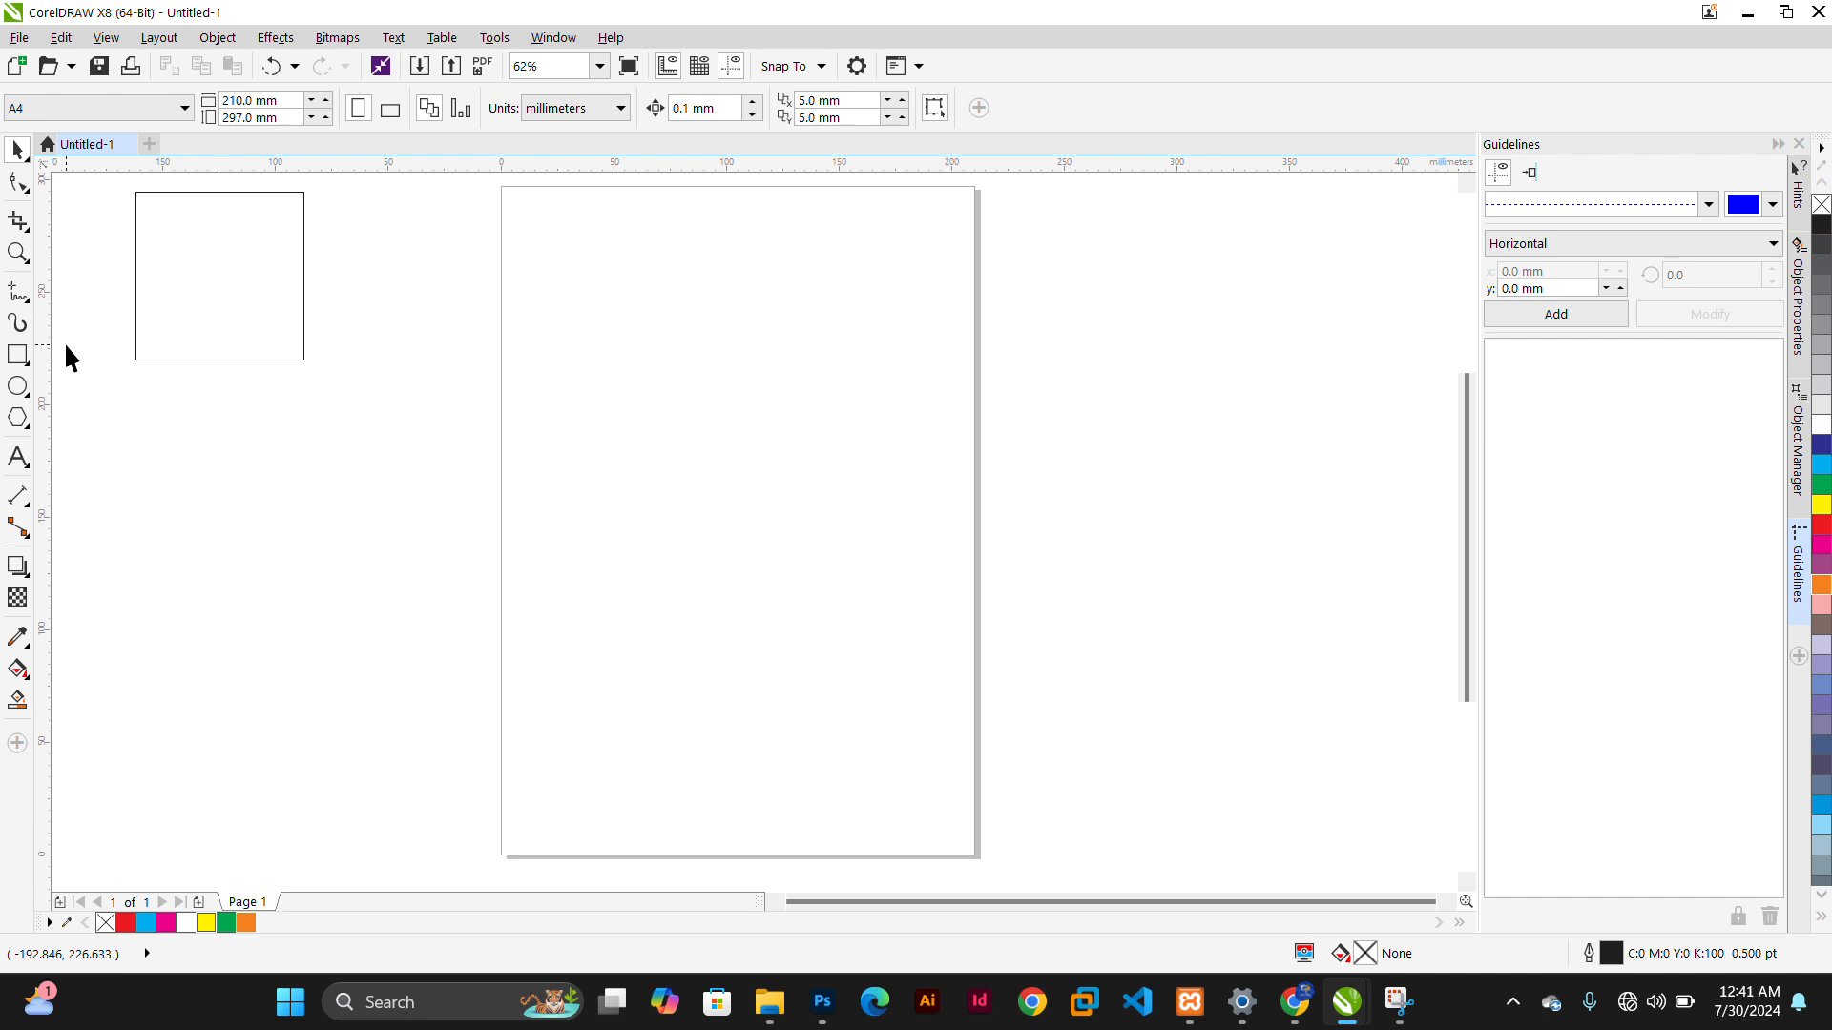
left_click(17, 495)
left_click(17, 359)
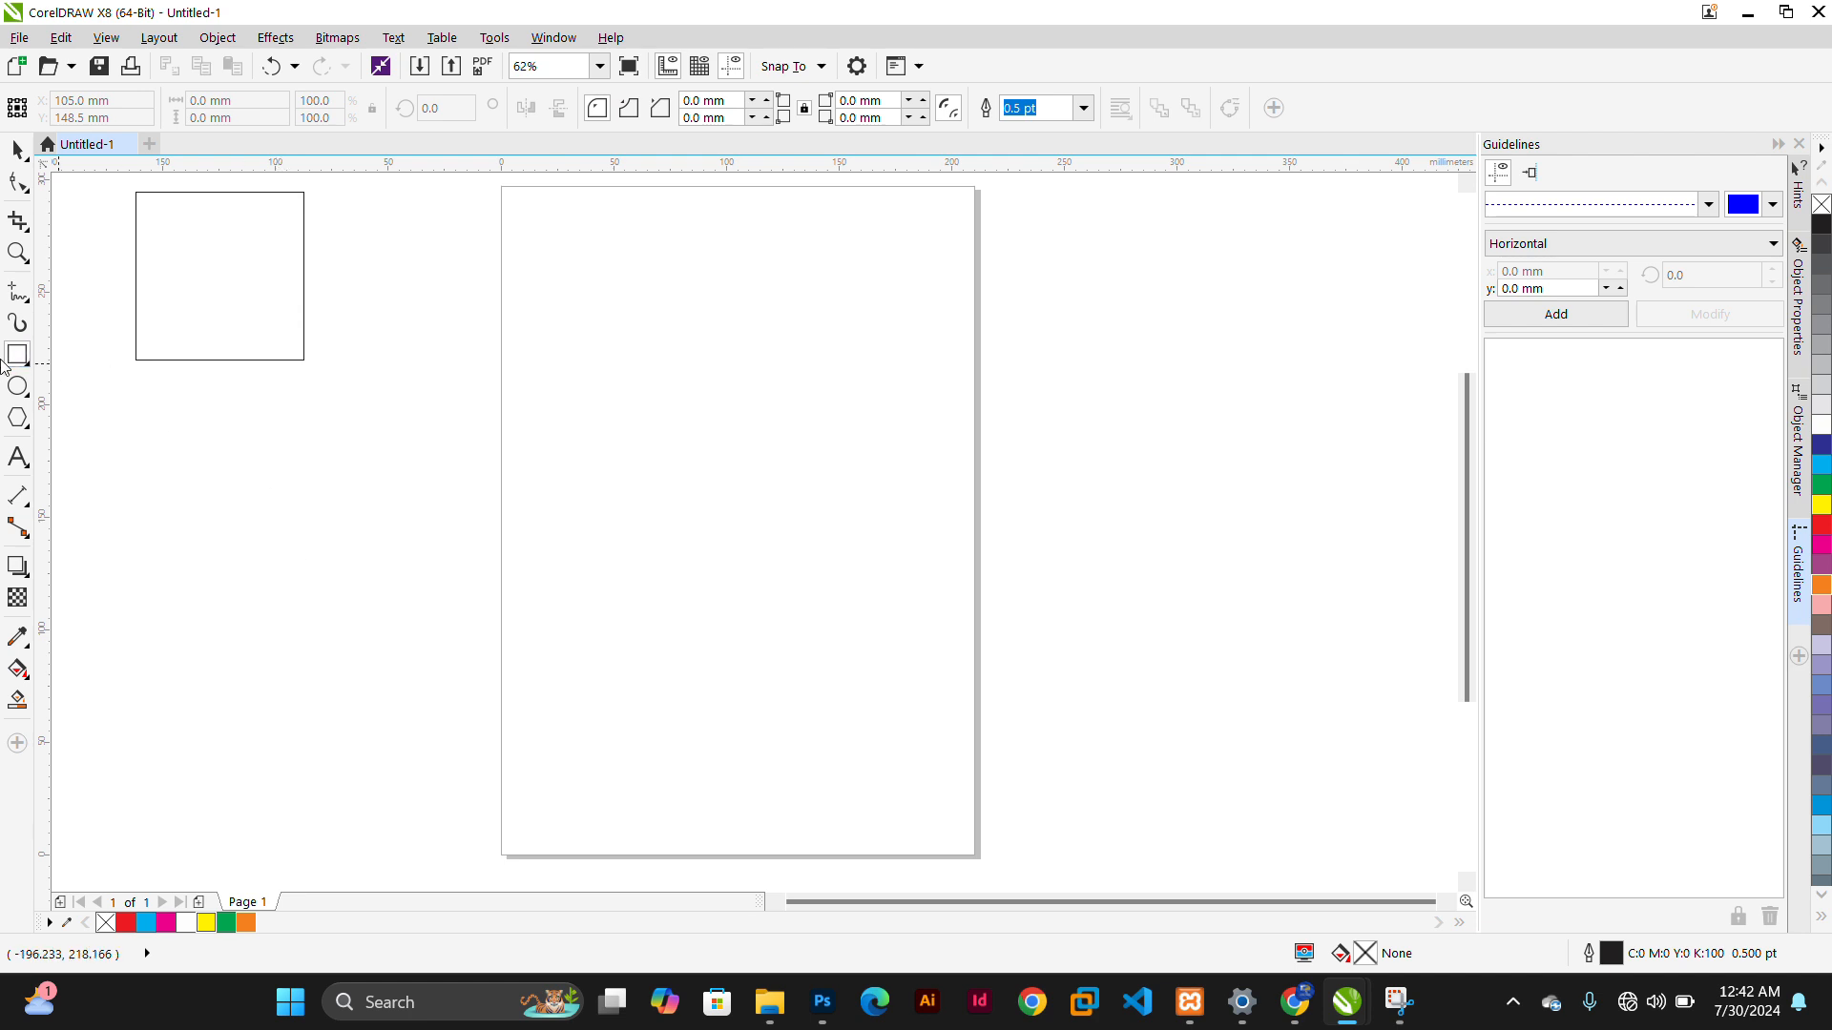
Draw a rectangle about 183 × 127 mm on the upper half of the page and try rounding its corners with the Shape tool.
left_click_drag(520, 289, 934, 574)
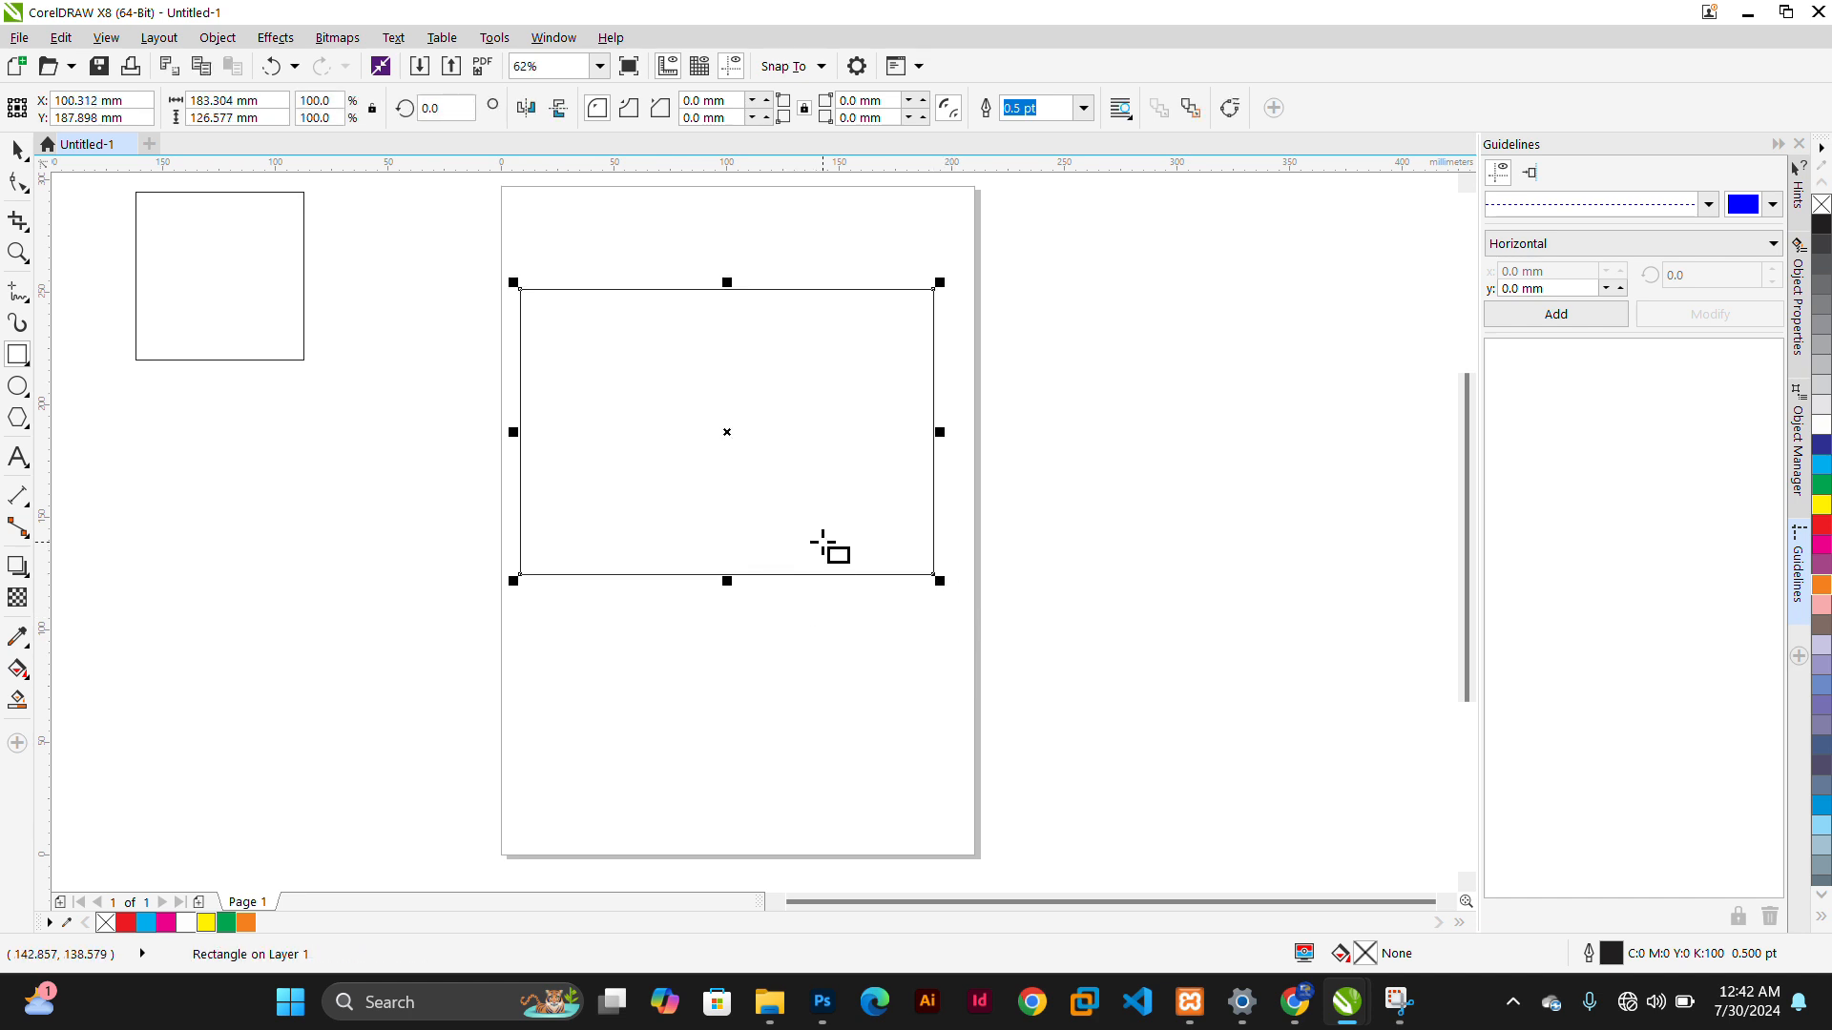
left_click(18, 181)
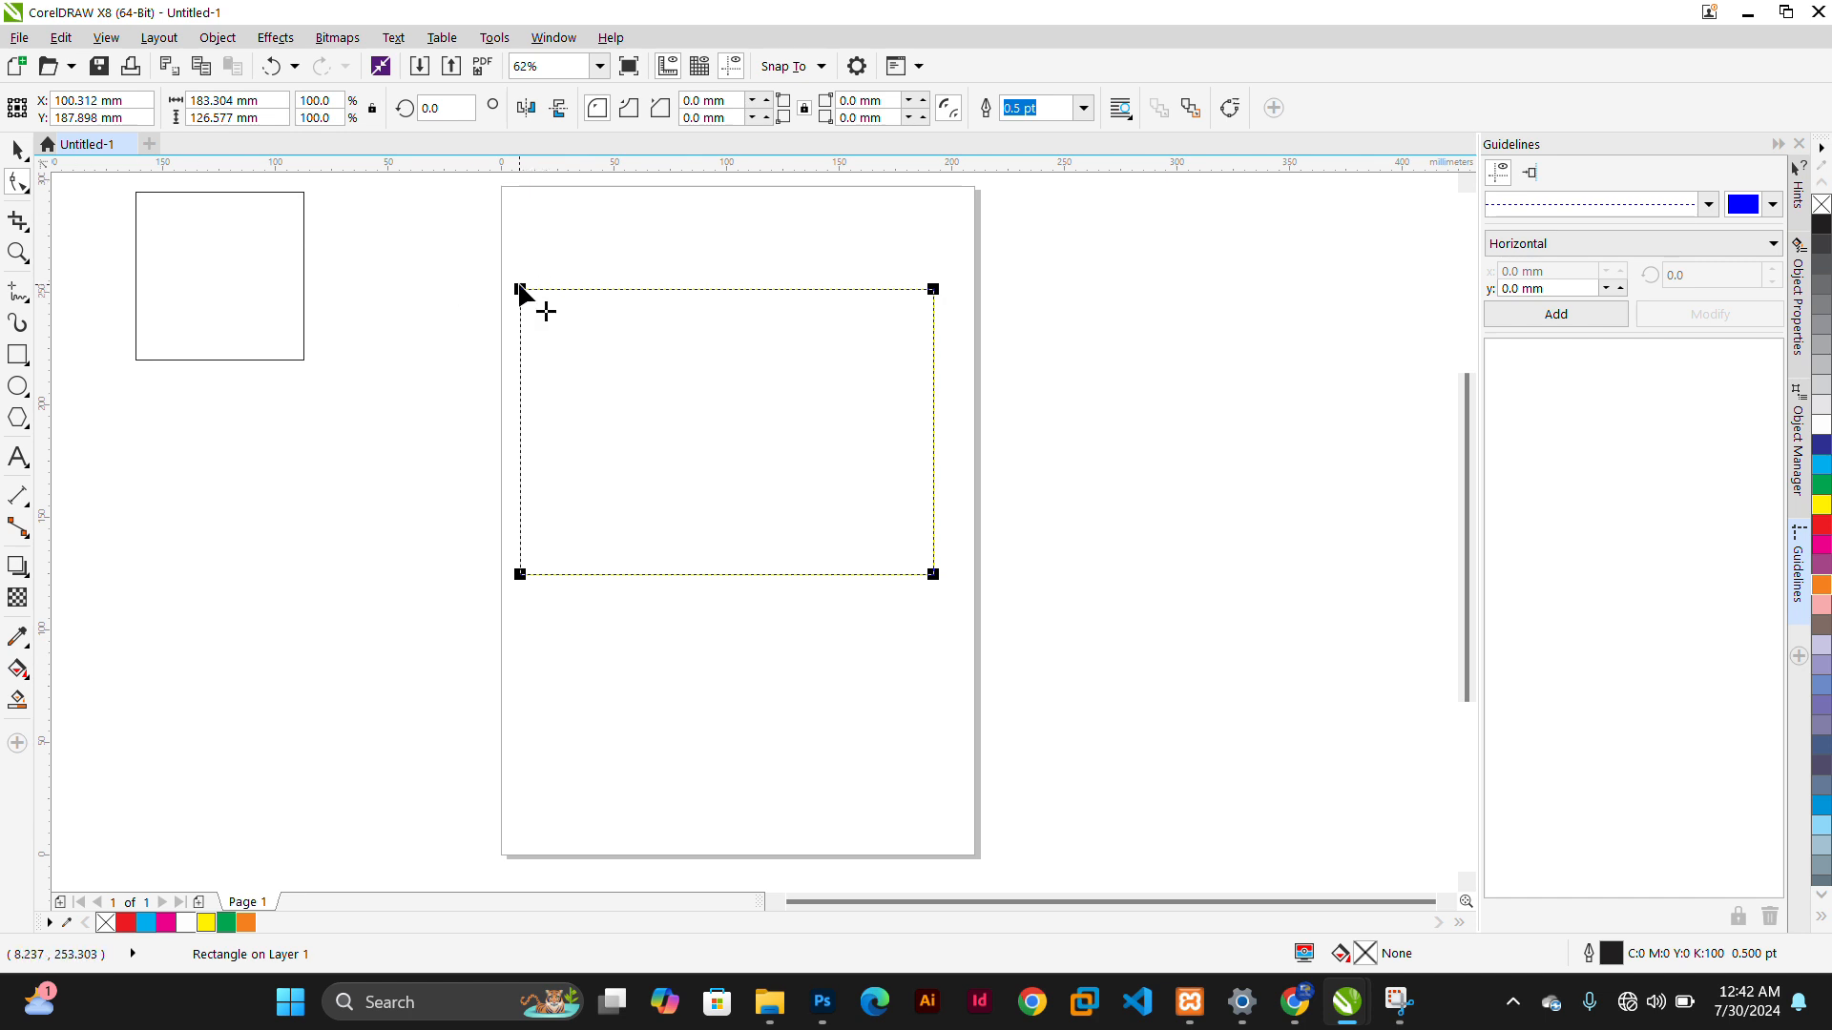
left_click_drag(521, 292, 439, 244)
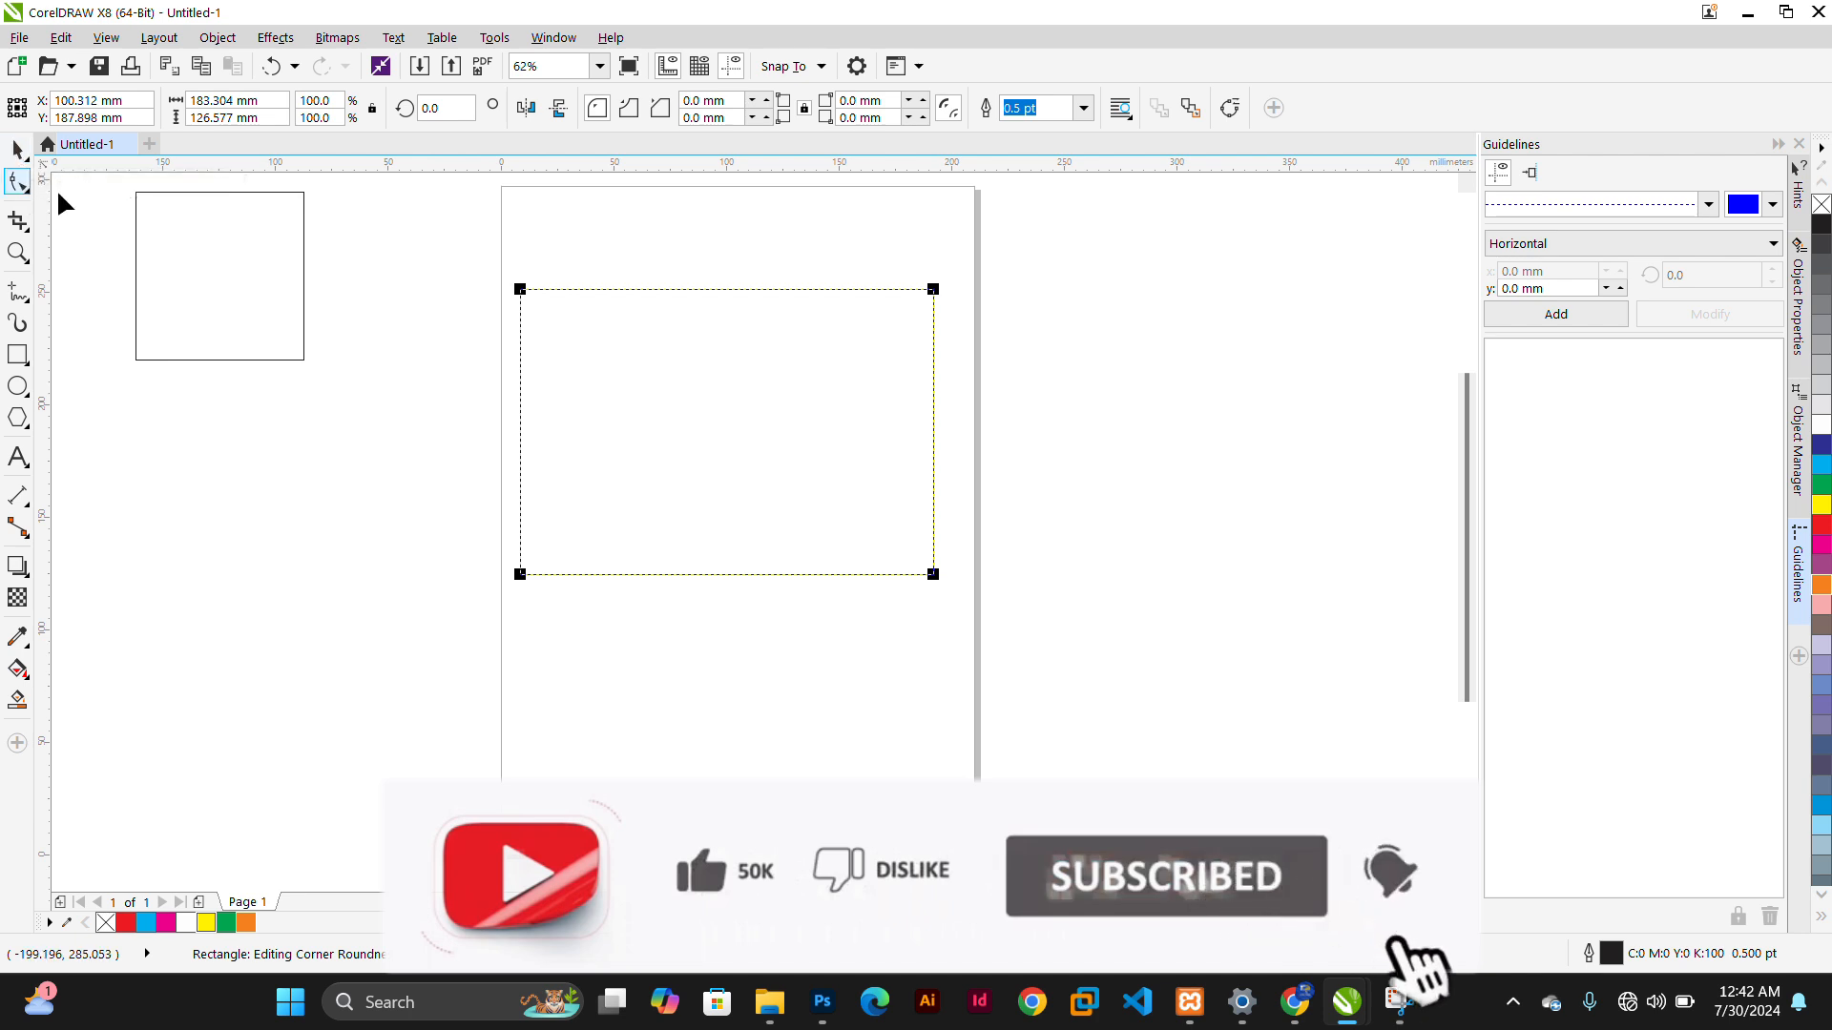
left_click_drag(520, 291, 331, 285)
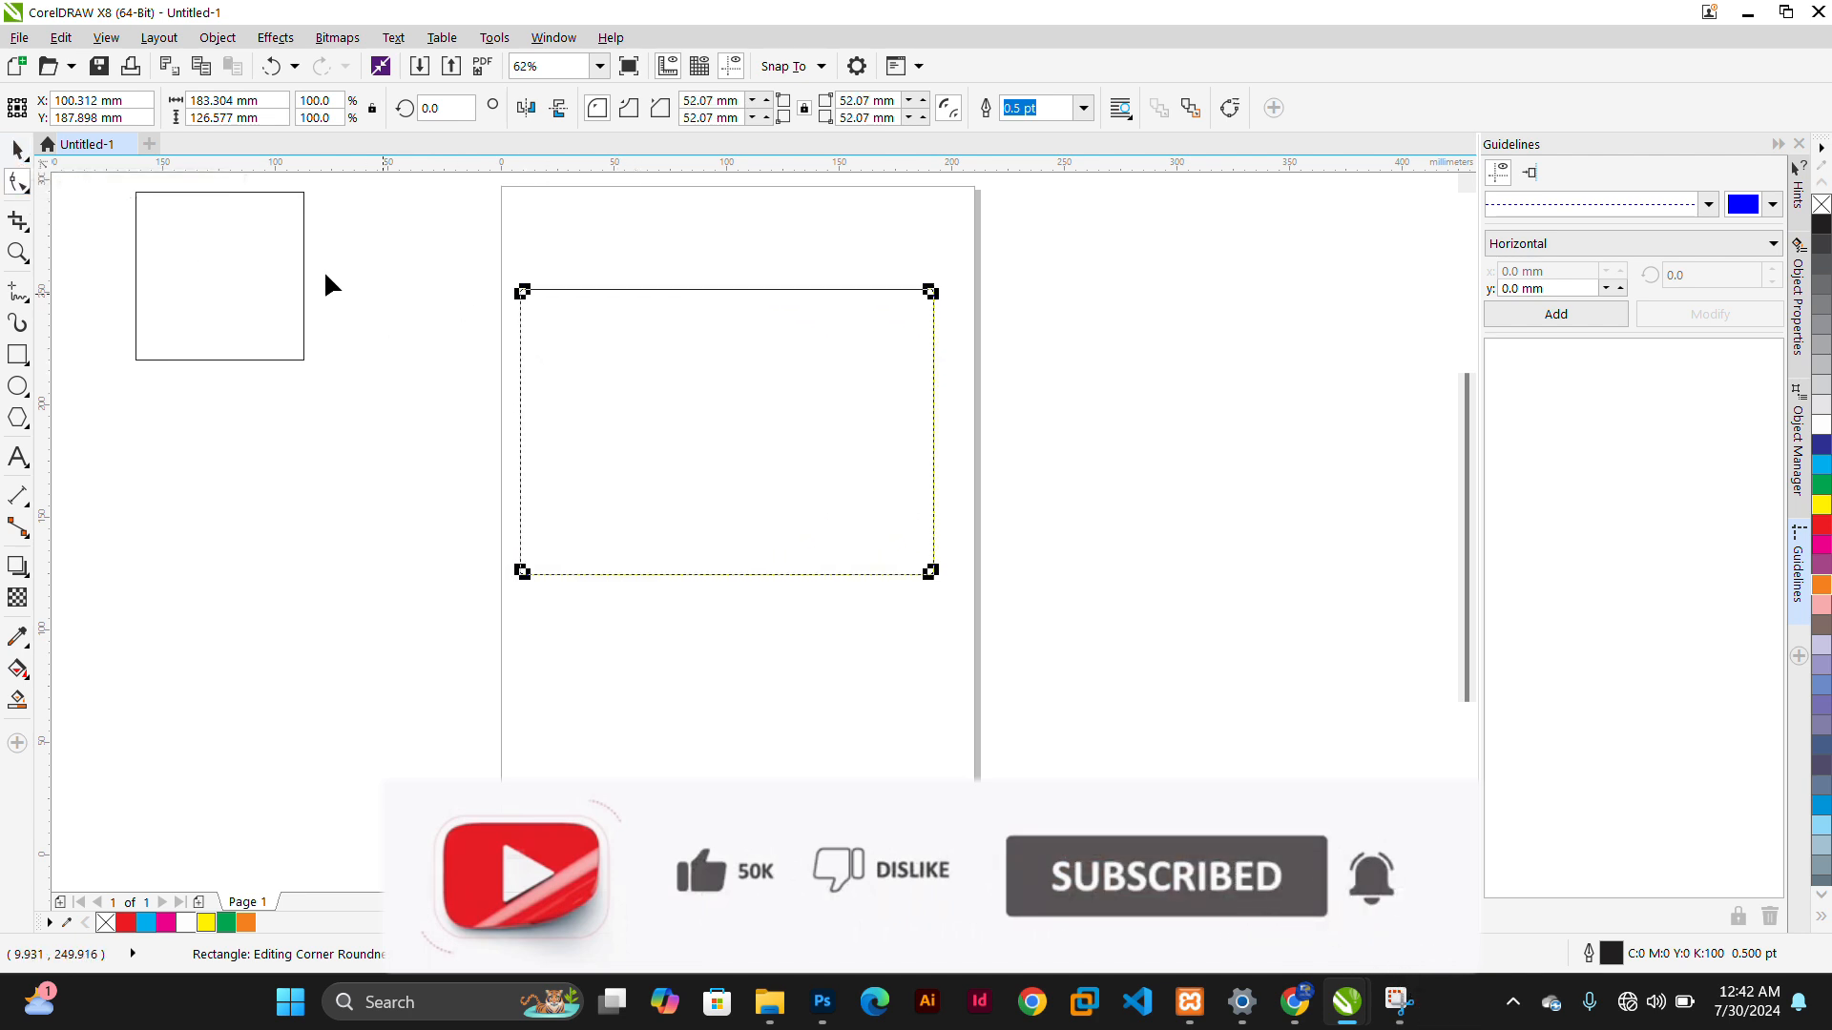
Delete the rectangle whose corners were edited from the page.
left_click(17, 150)
left_click(640, 404)
right_click(644, 407)
key("Delete")
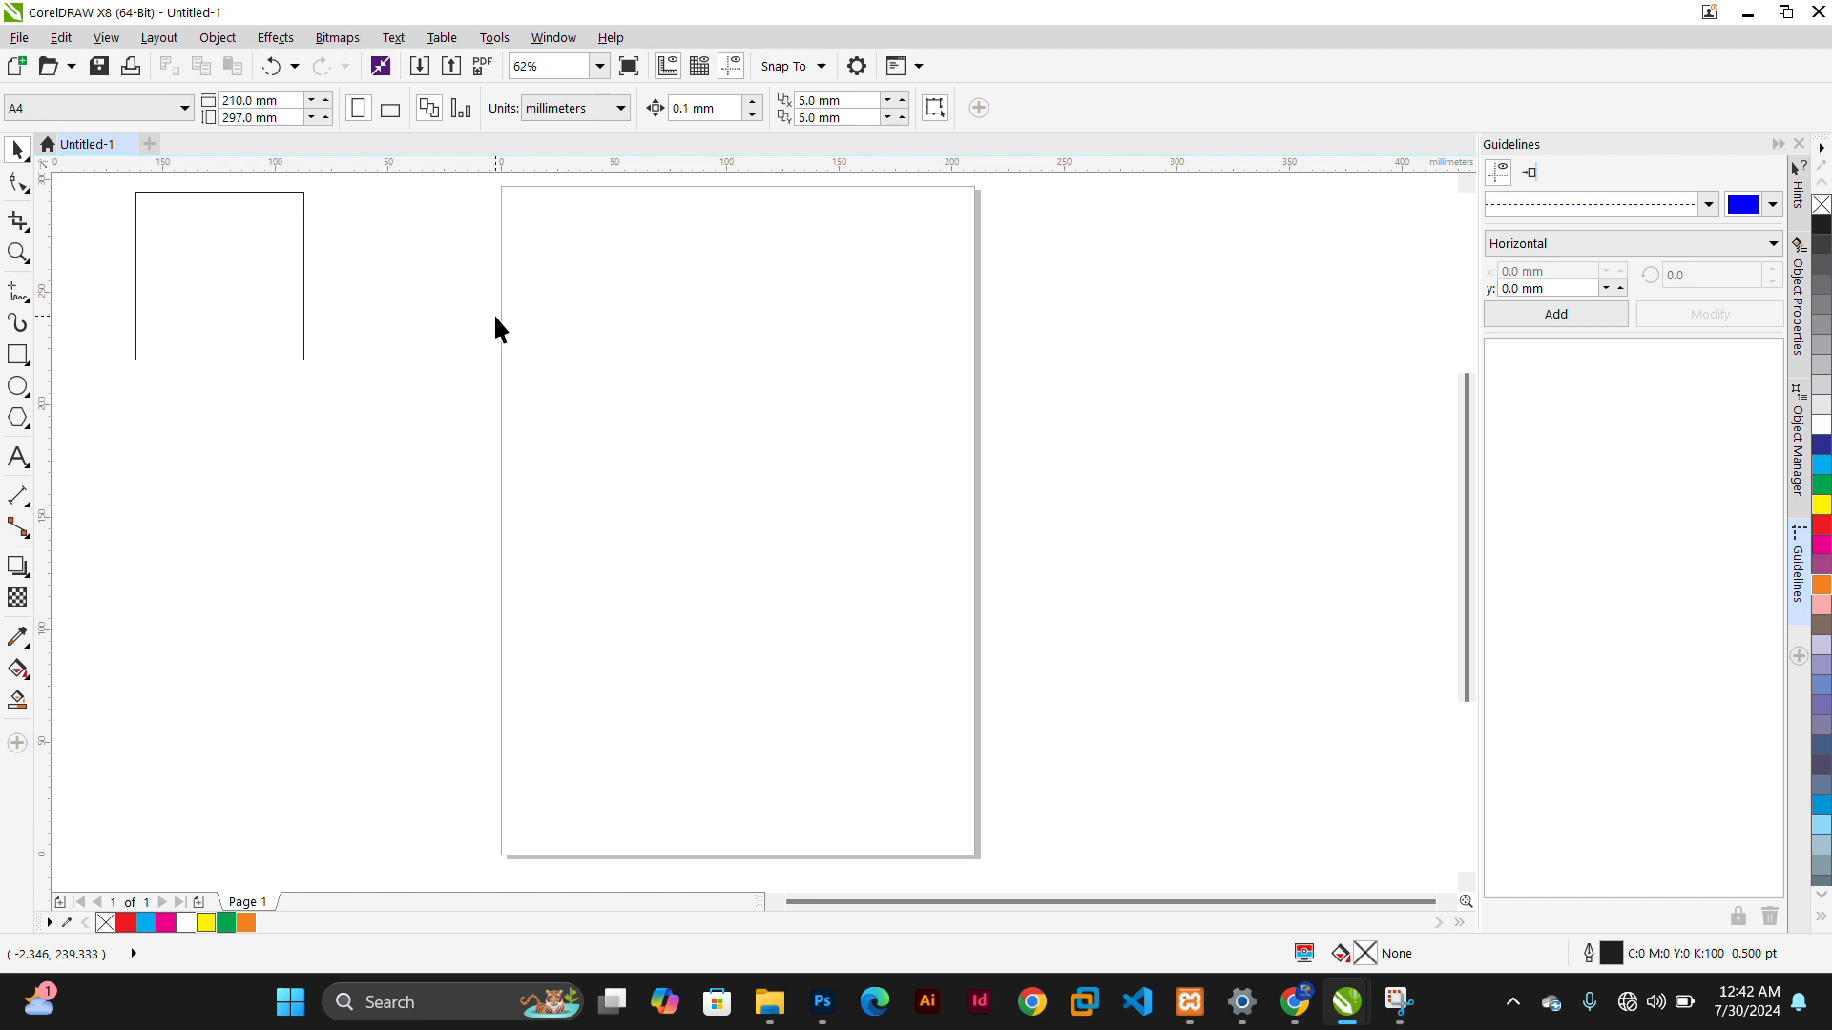
Draw an ellipse about 191 × 98 mm across the page's left edge and stretch it downward to about 209 mm high.
left_click(17, 386)
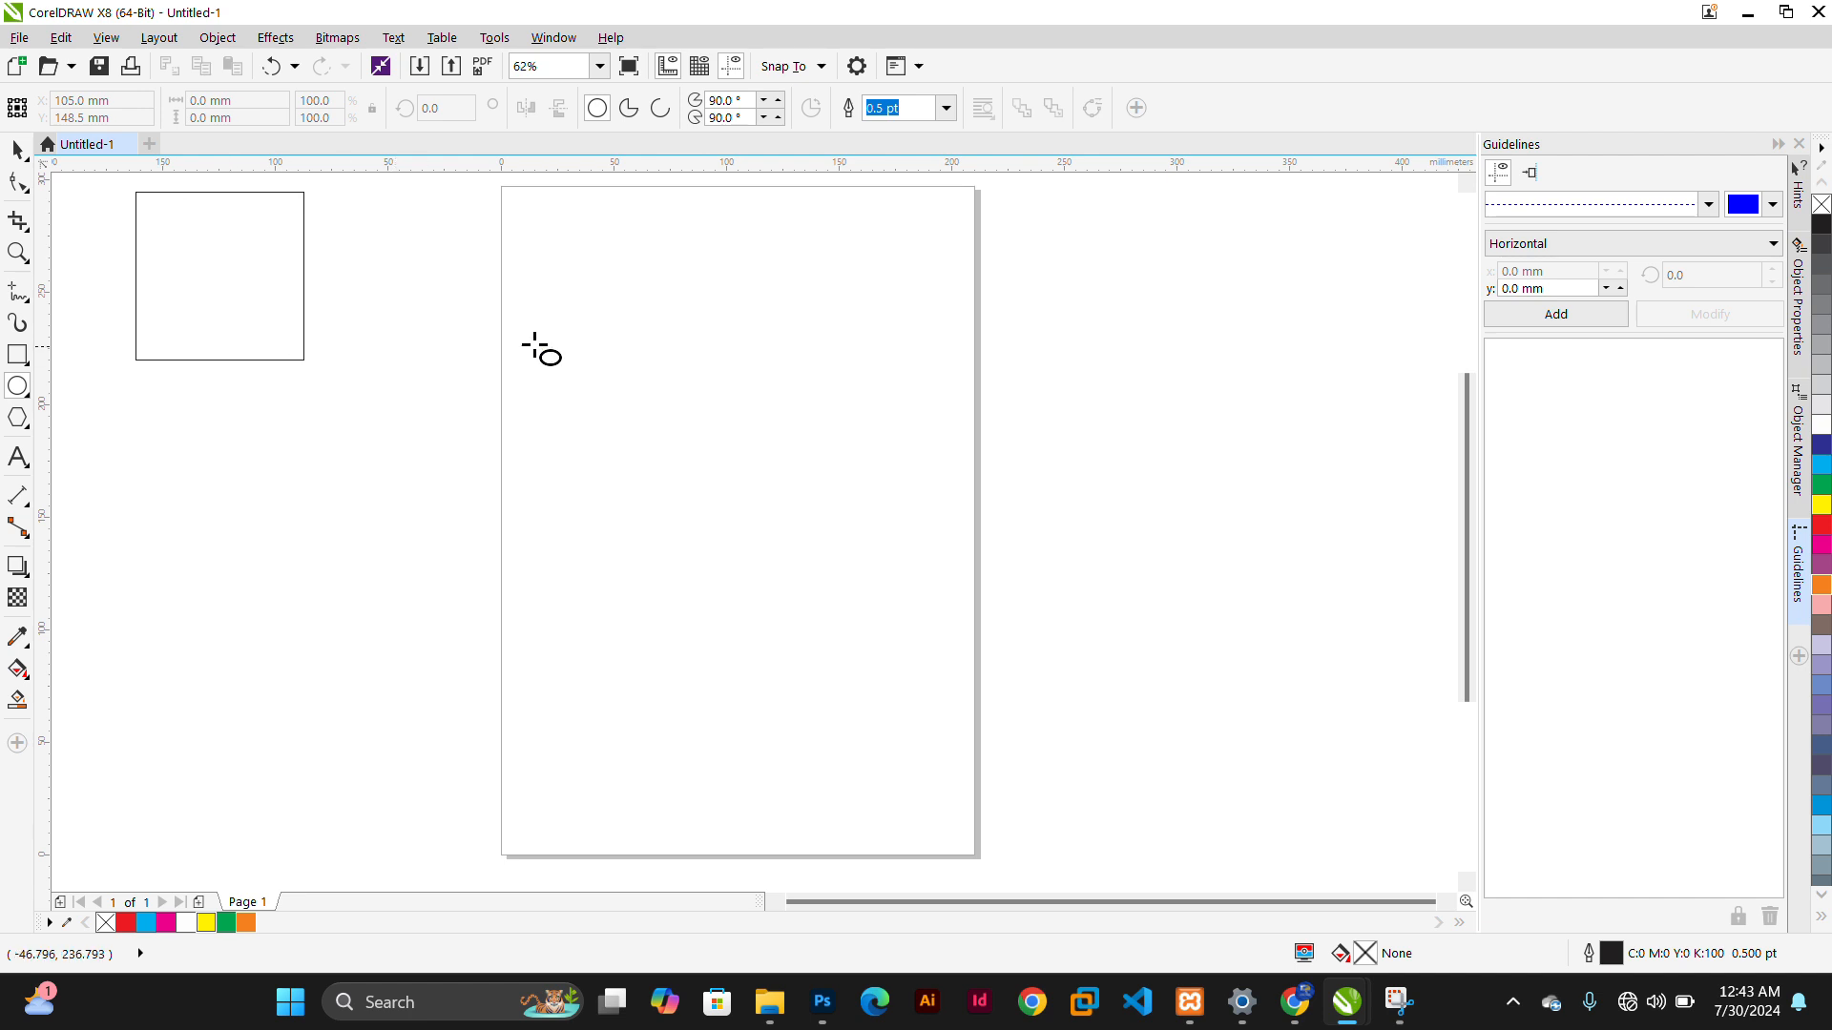
left_click_drag(422, 303, 854, 524)
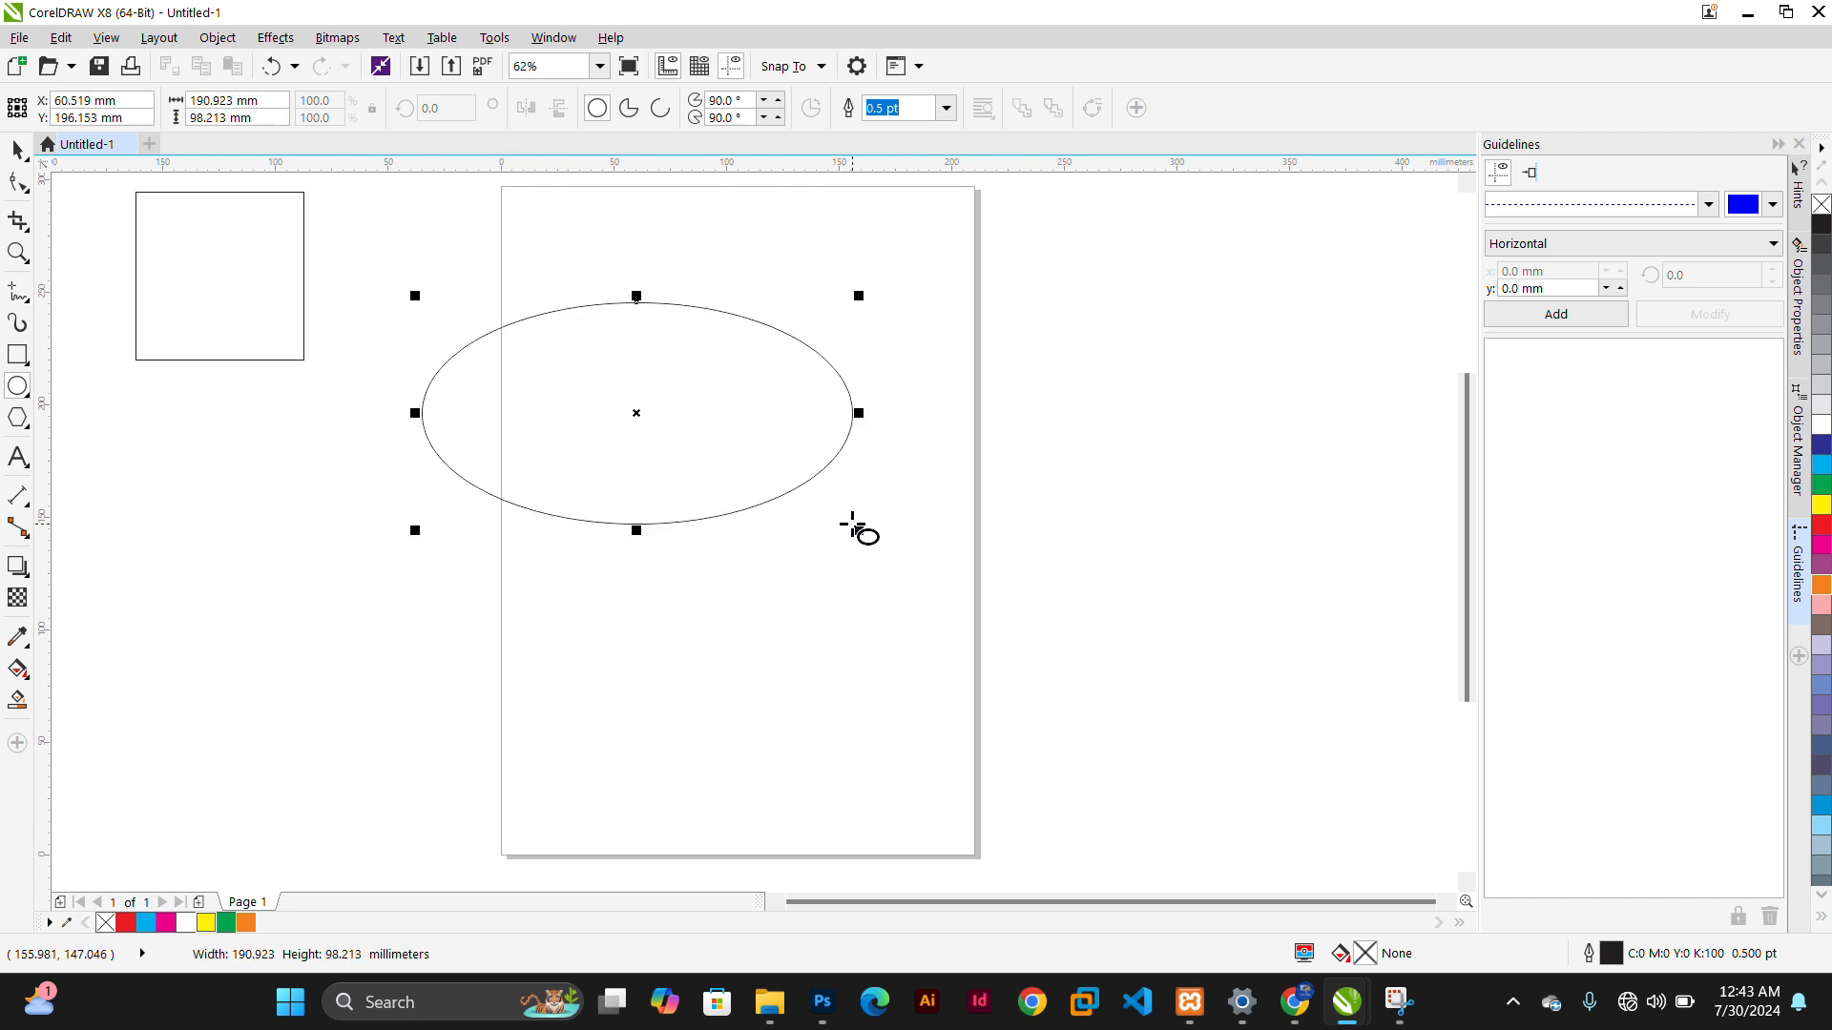
left_click_drag(637, 530, 490, 785)
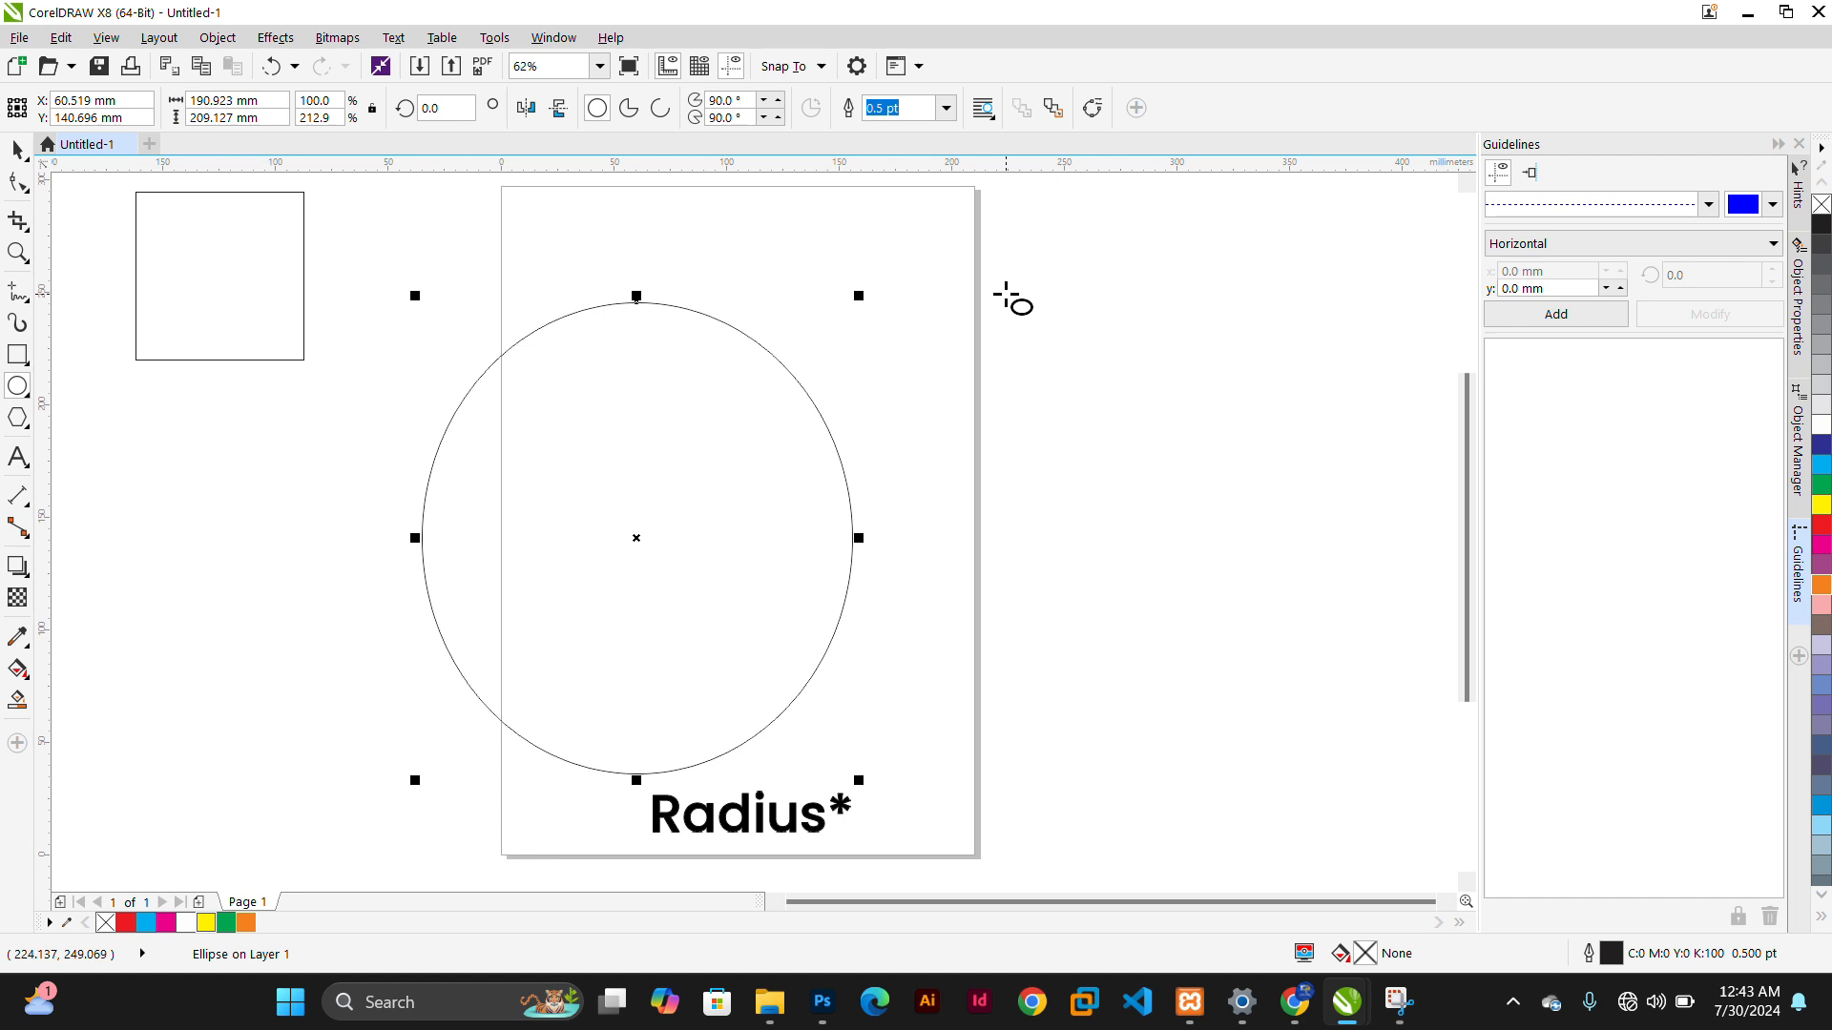
Draw a perfect circle about 171 mm in diameter beside the page, centre it inside the large ellipse, and deselect it.
left_click_drag(1007, 294, 1292, 683)
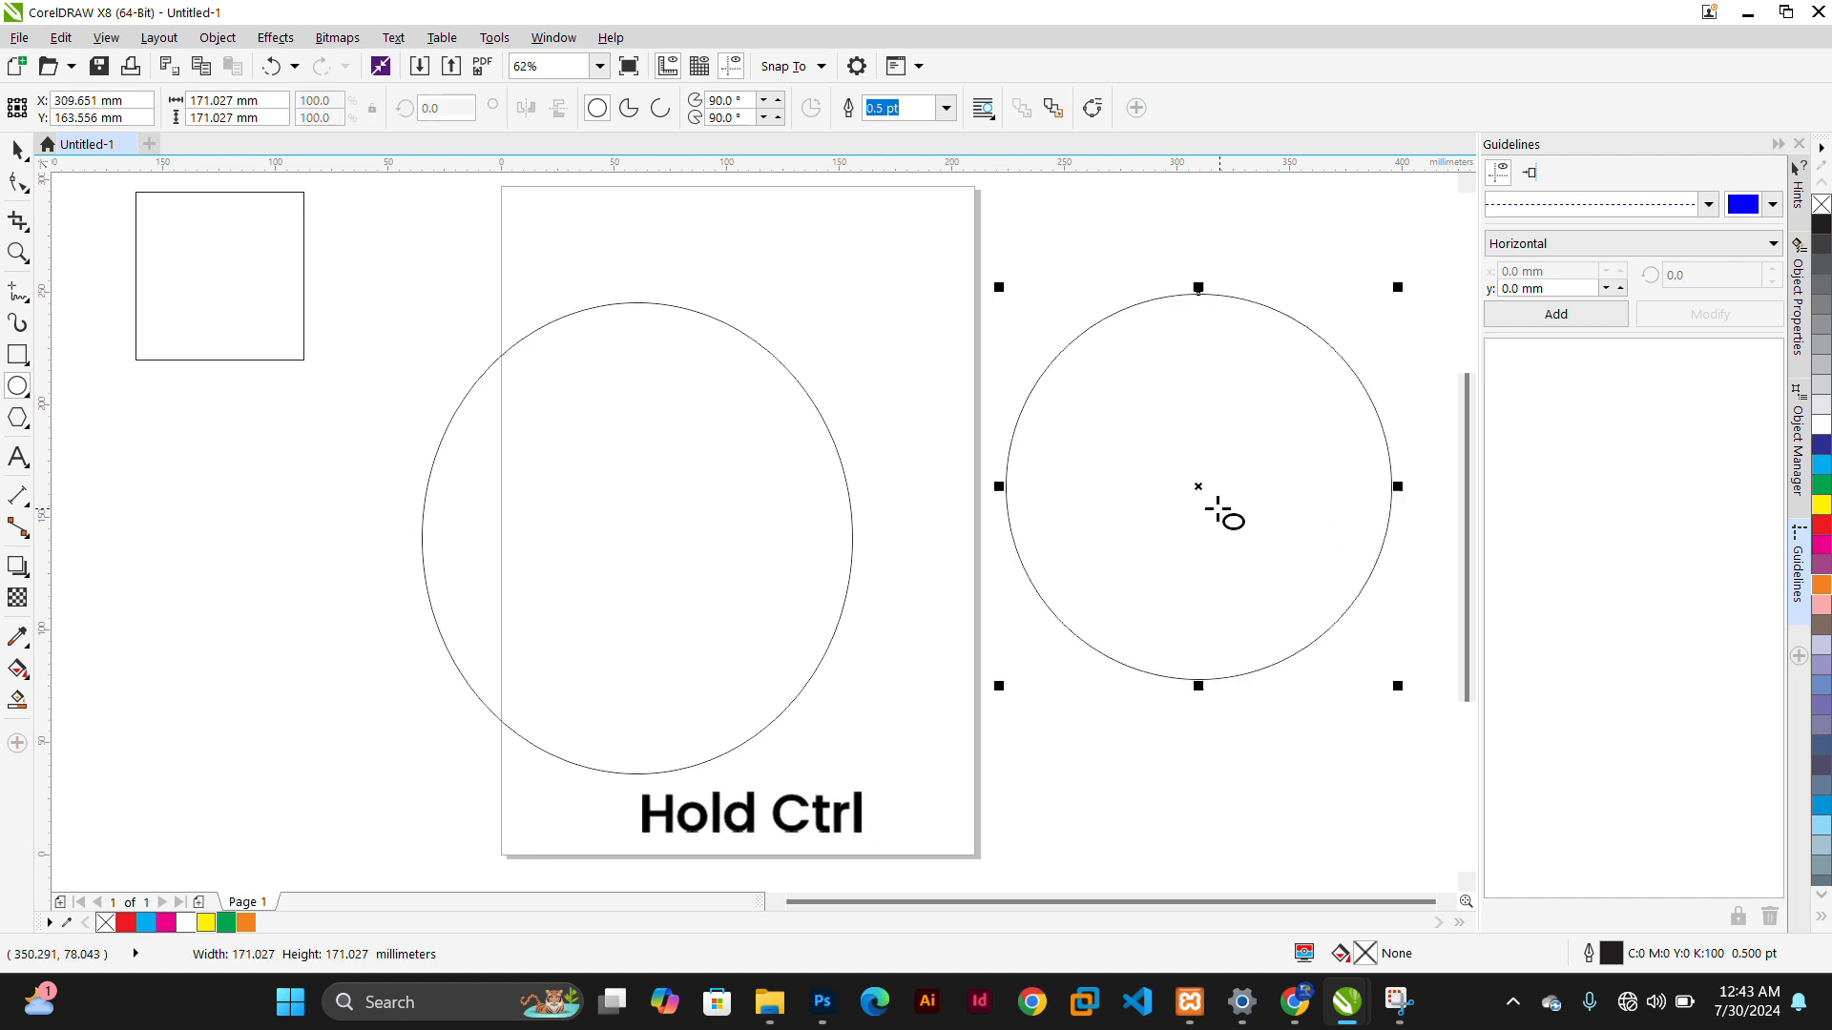
left_click_drag(1195, 488, 637, 538)
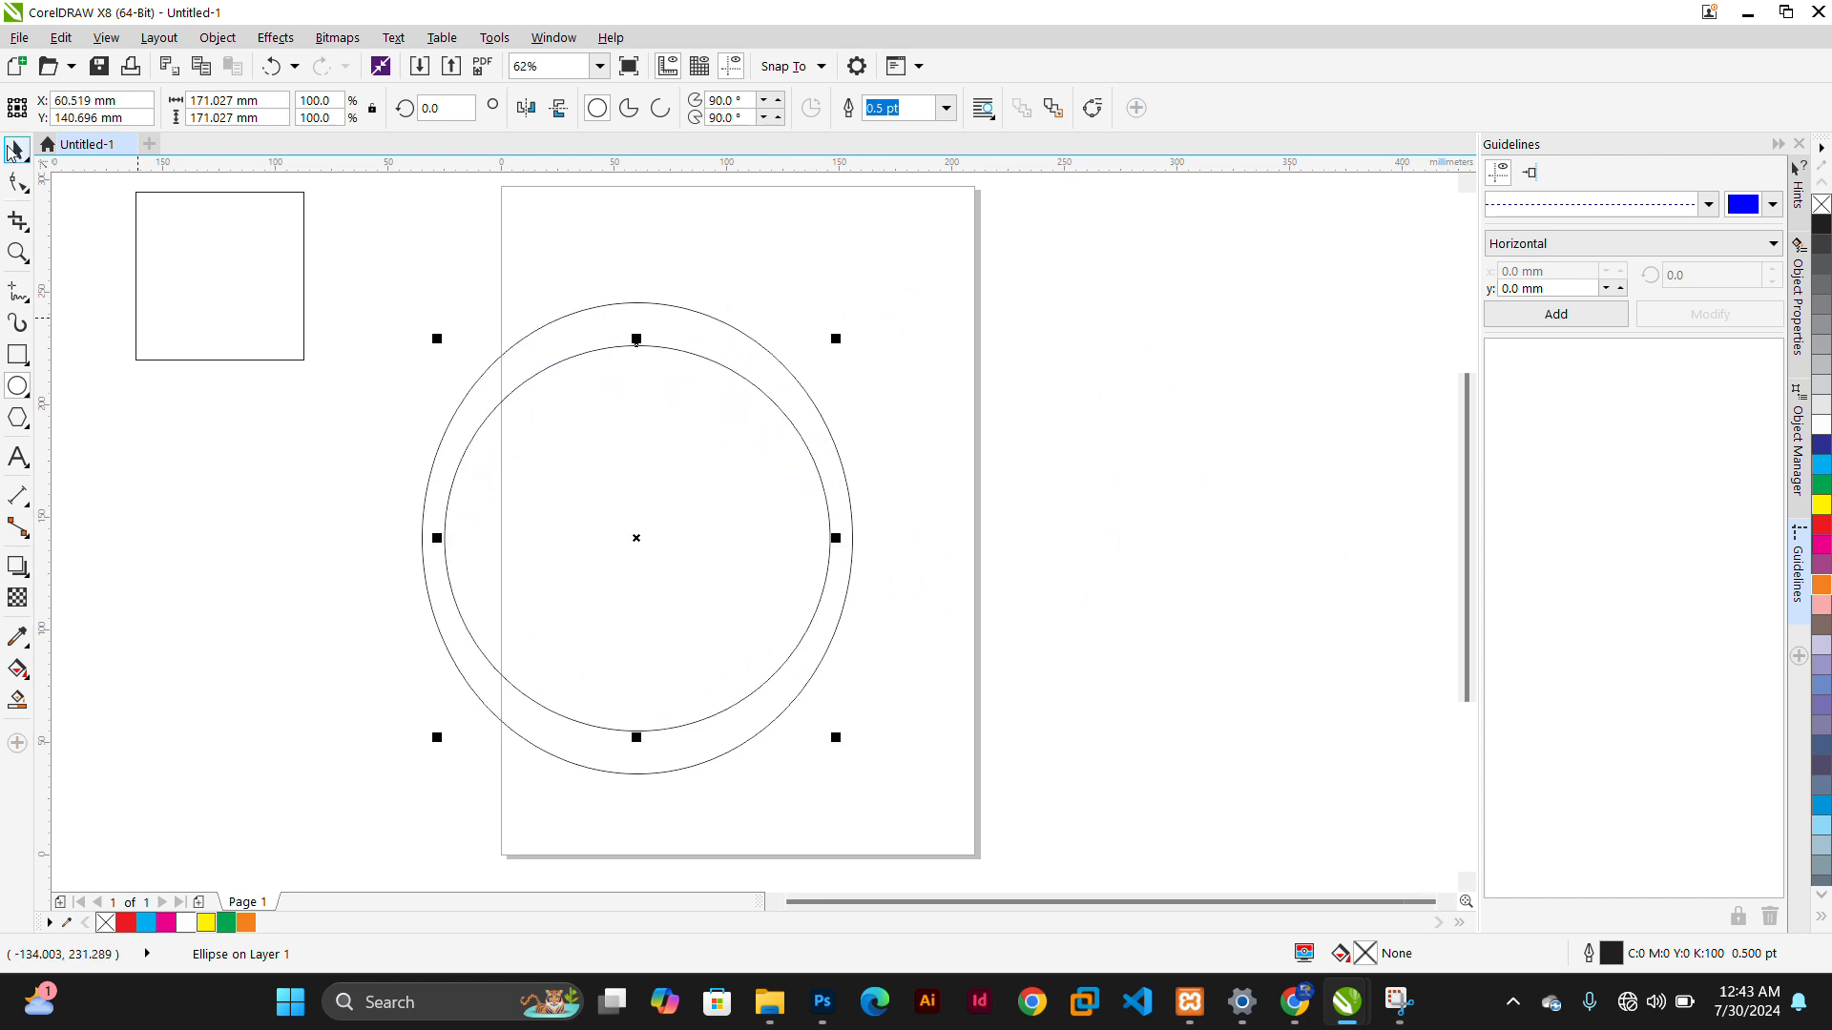
left_click(14, 150)
left_click(947, 472)
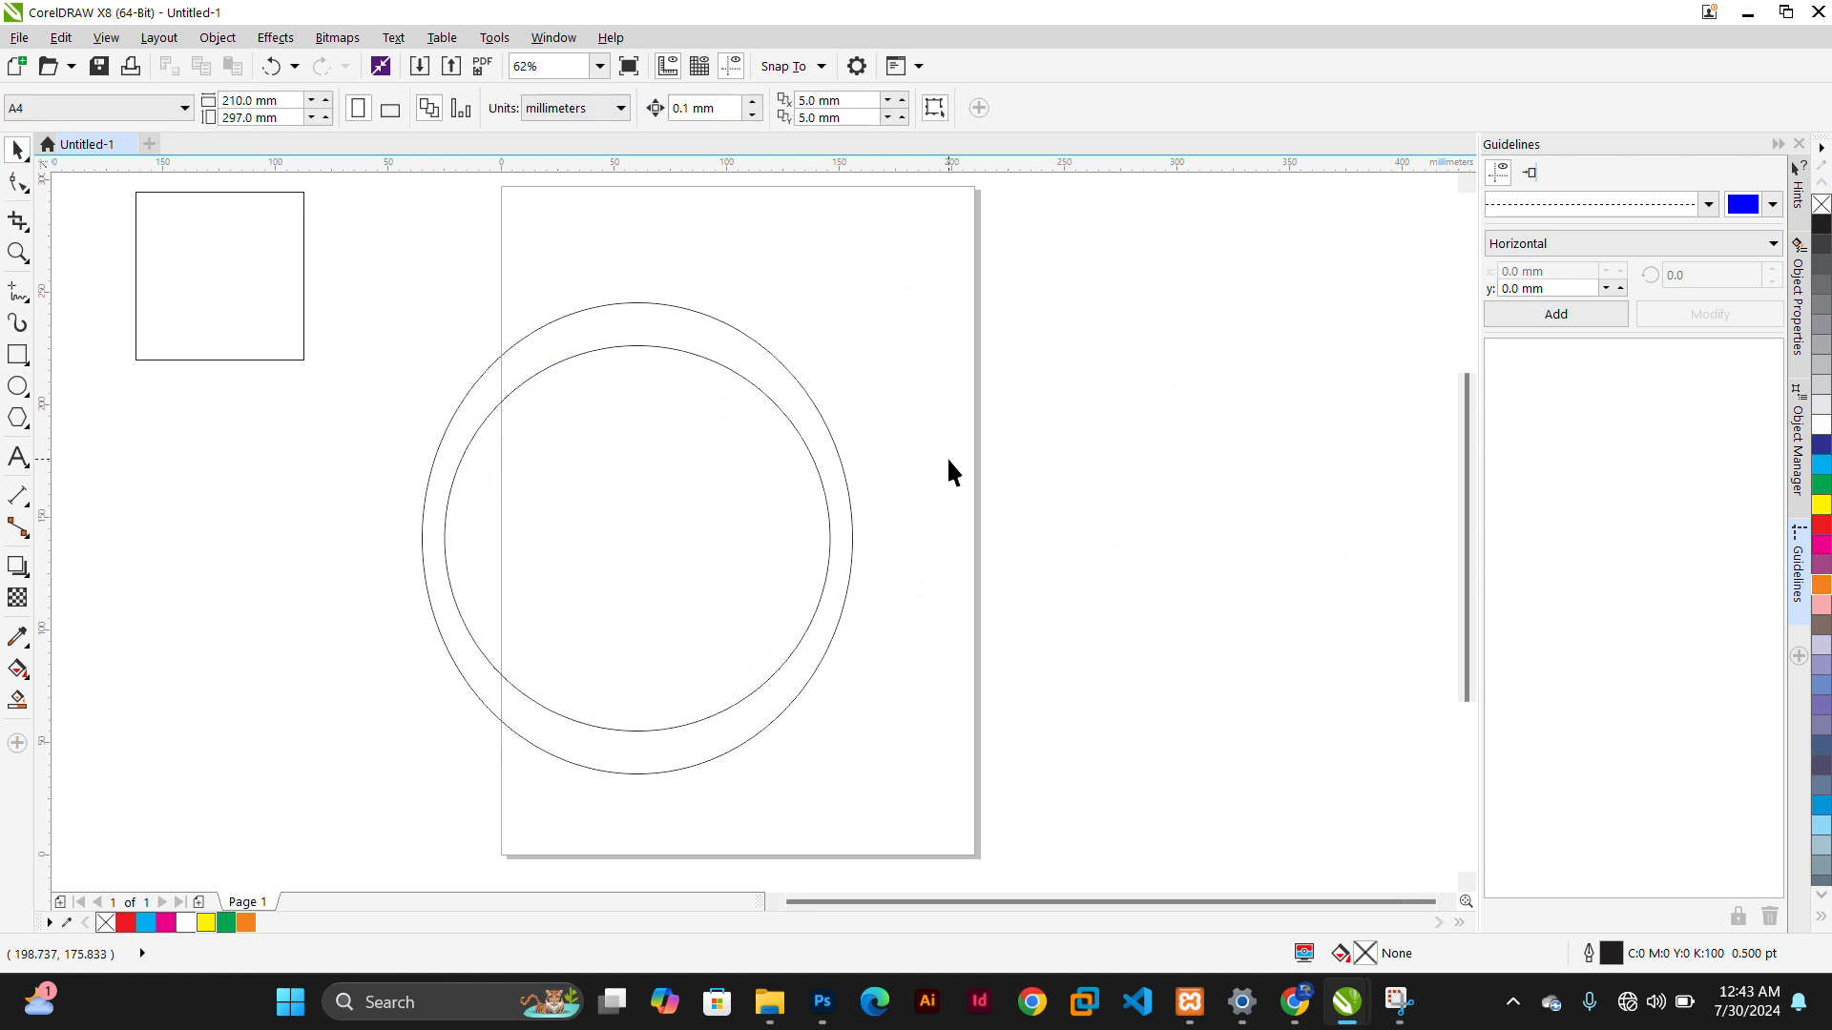
Select the inner circle, clear the selection, and view the tool variants grouped with the Ellipse tool.
left_click(734, 554)
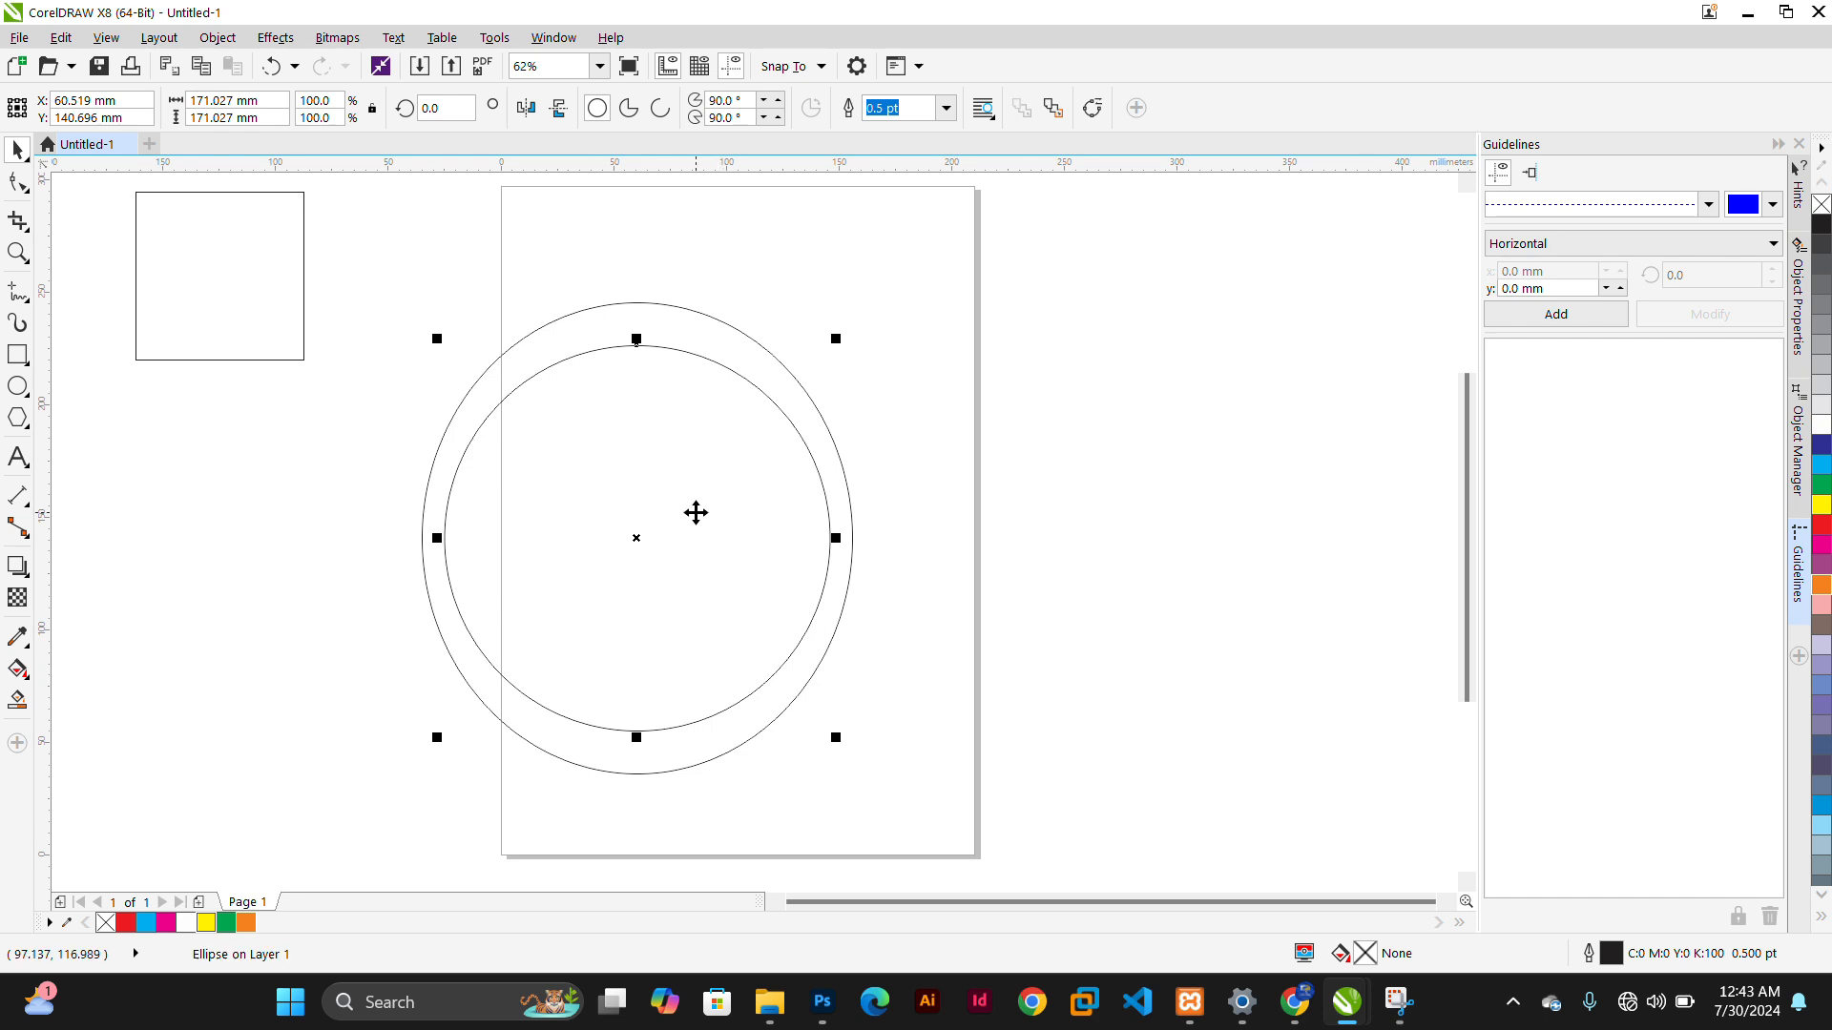
left_click(943, 426)
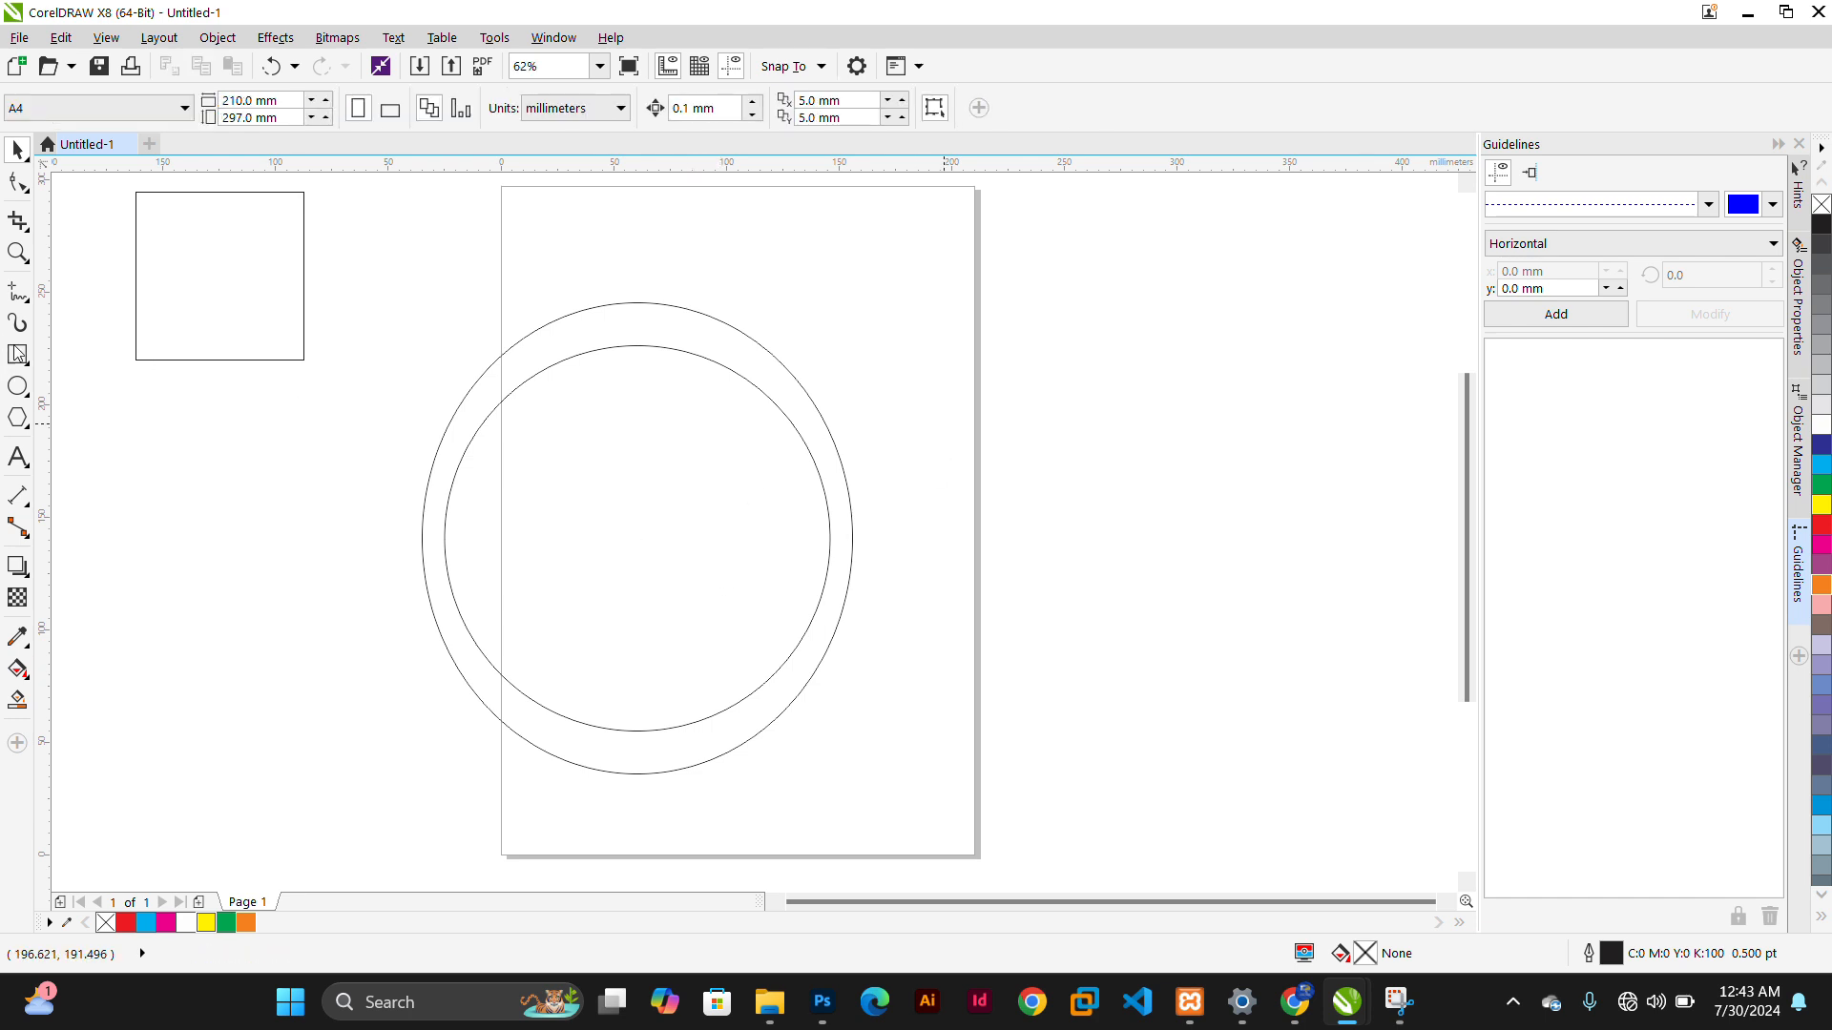
left_click(27, 401)
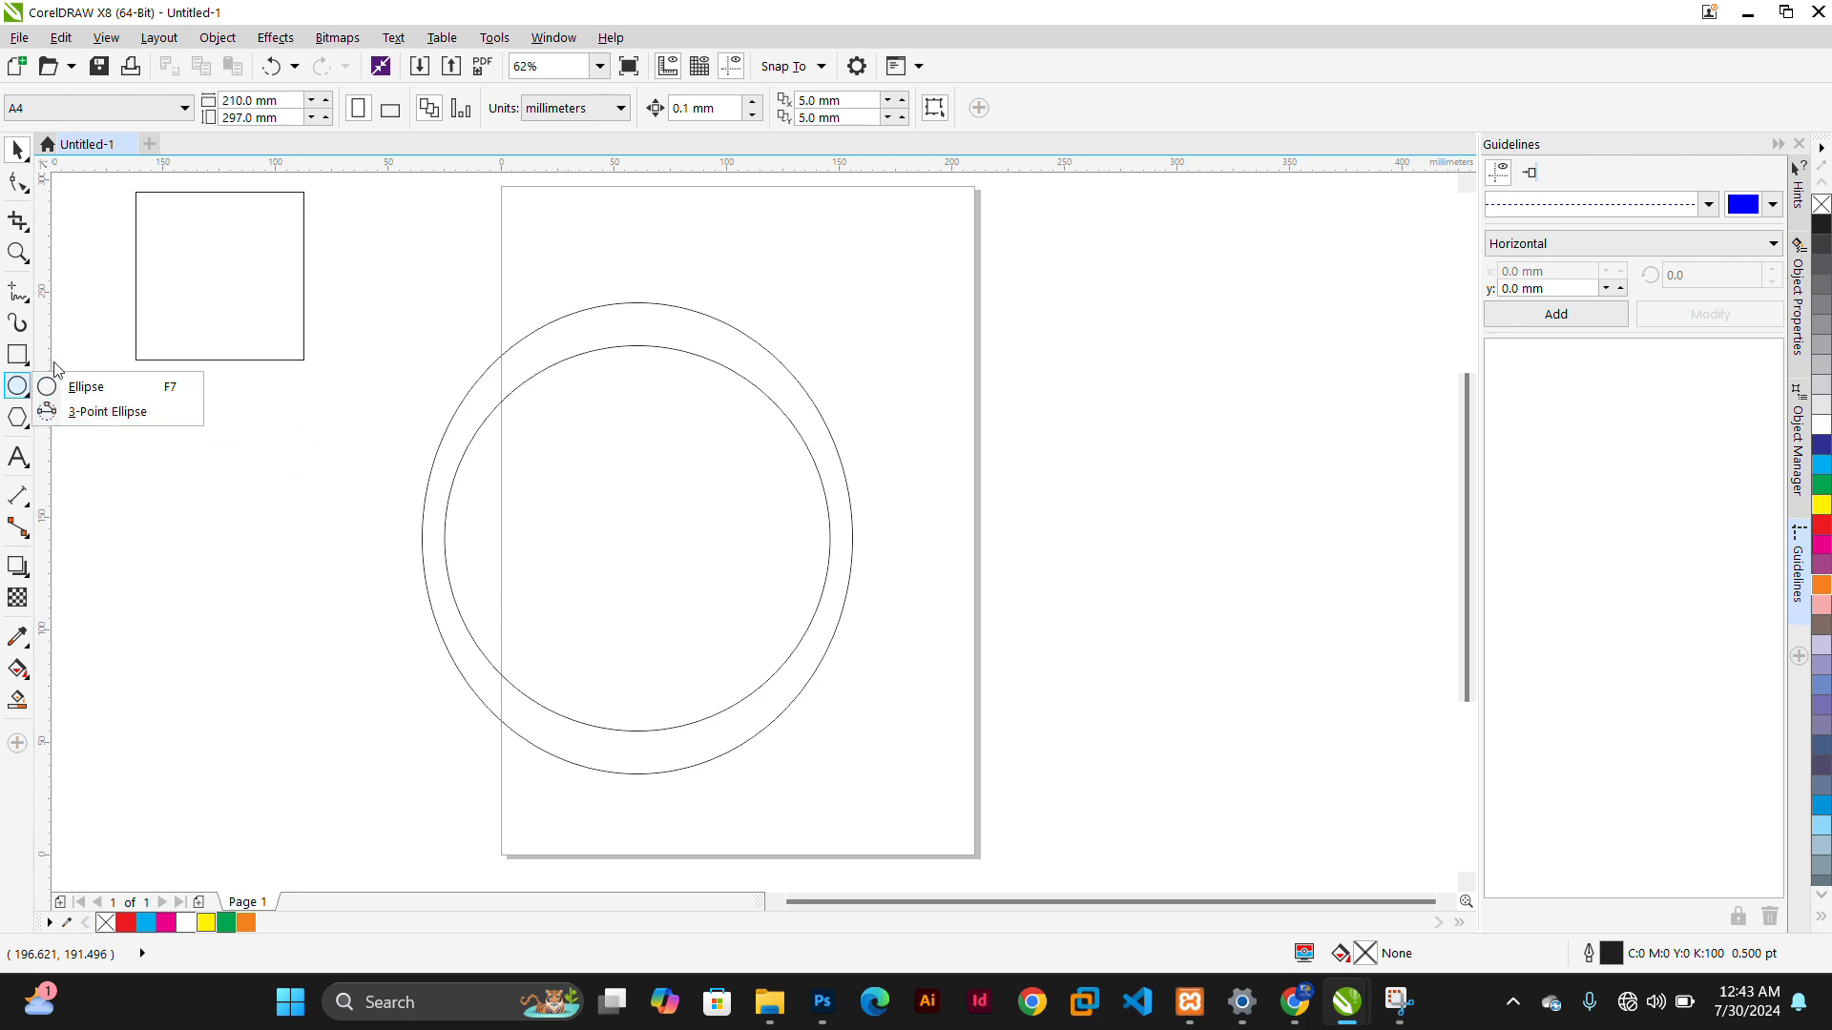
left_click(6, 398)
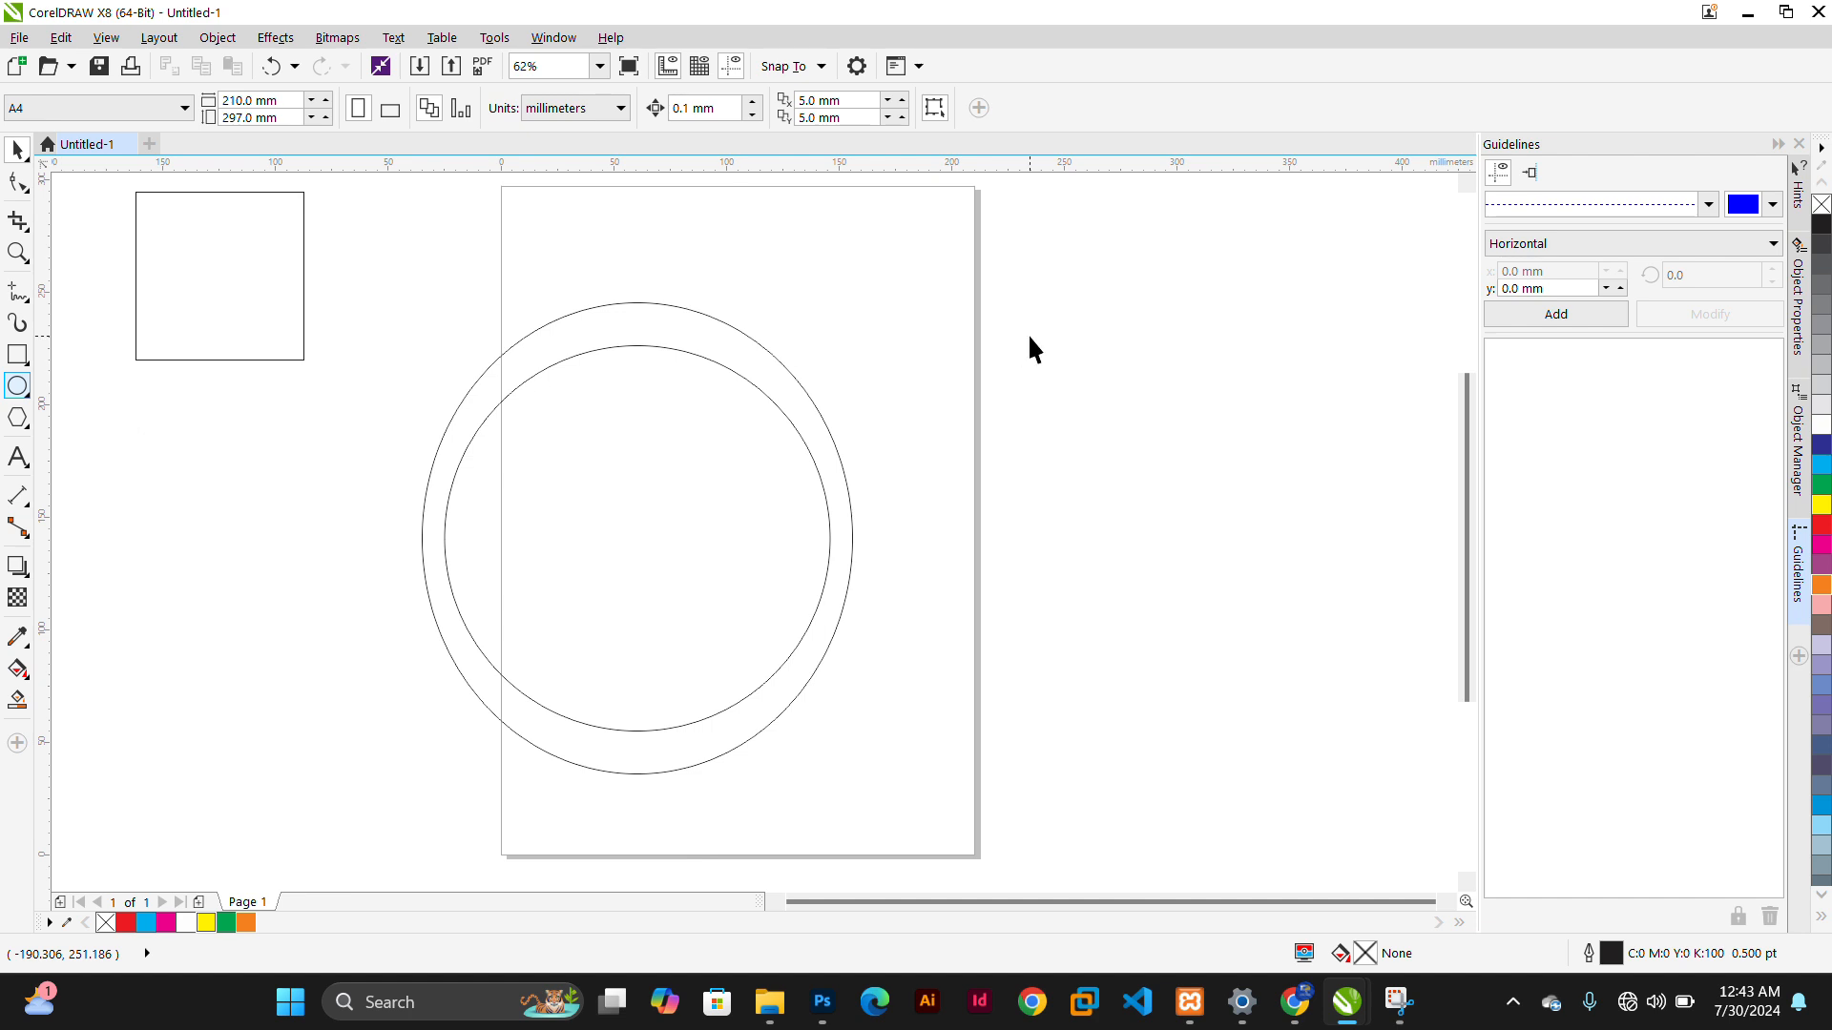